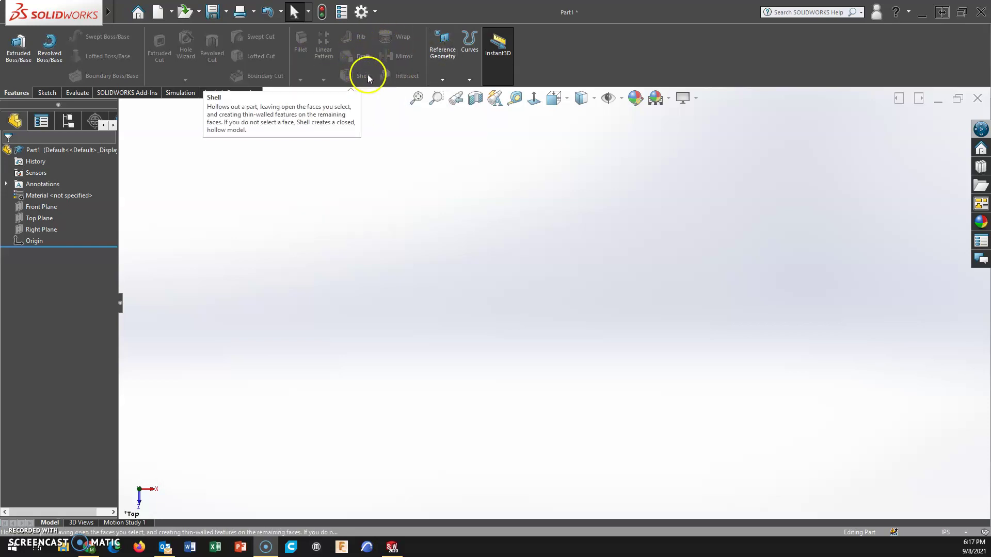
Open the CommandManager's Customize dialog and show its Commands tab with command categories
left_click(45, 95)
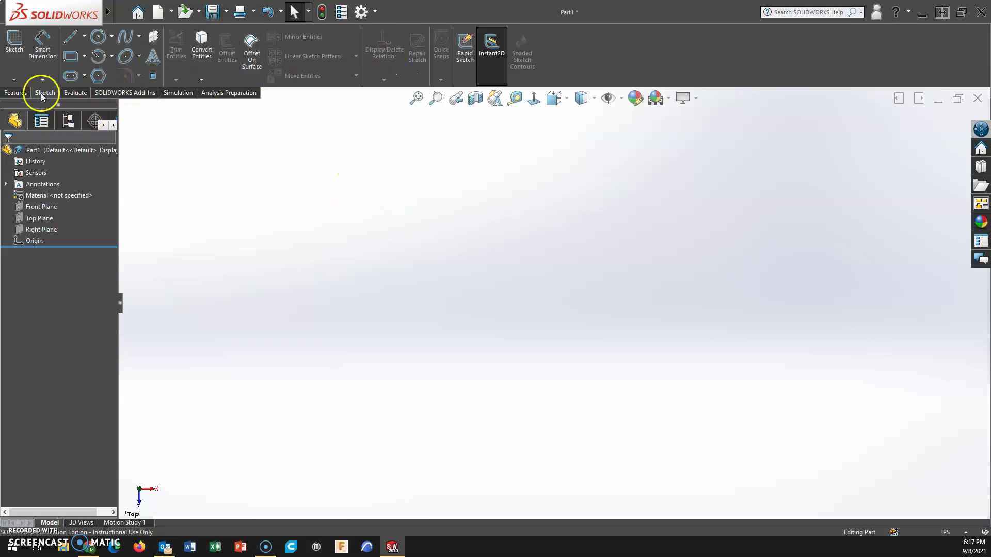
left_click(15, 92)
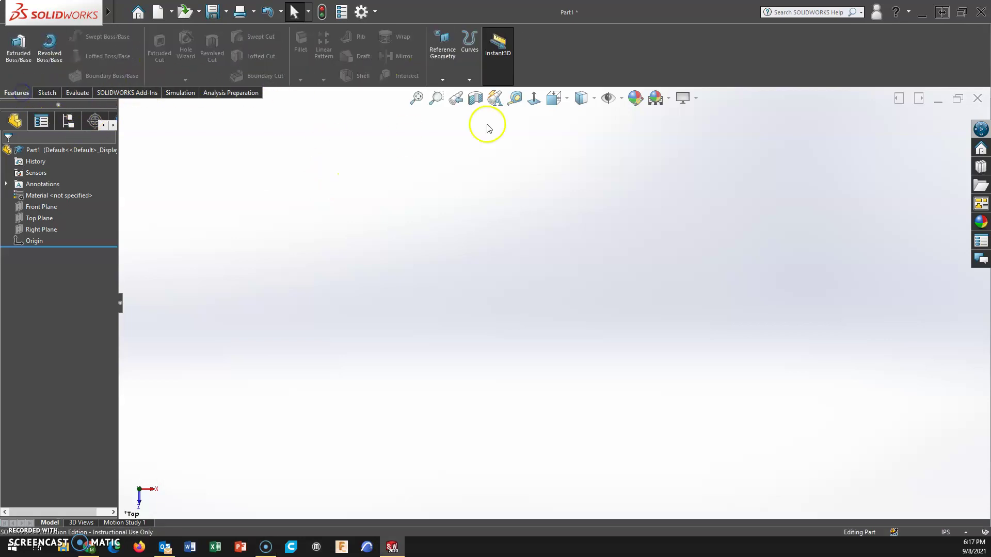
right_click(578, 56)
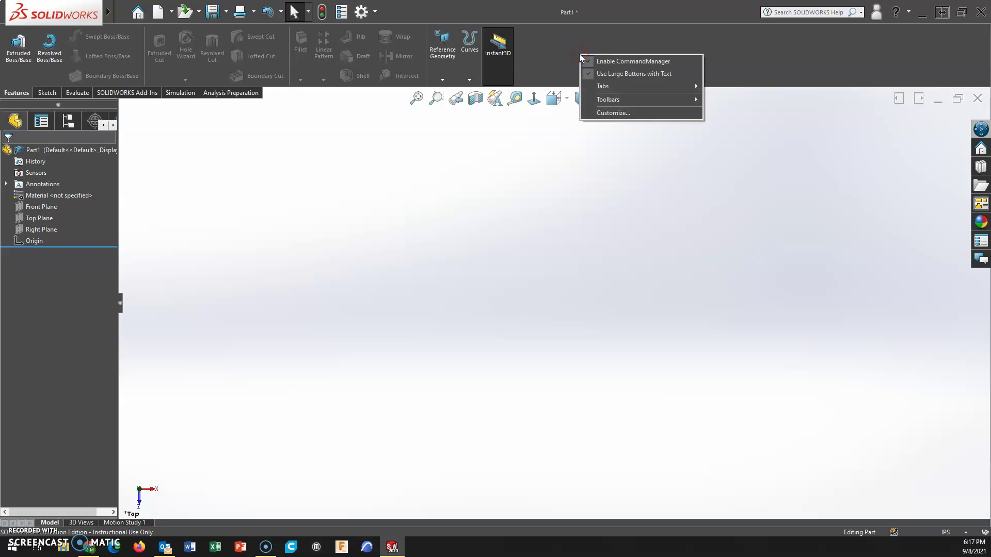
left_click(606, 113)
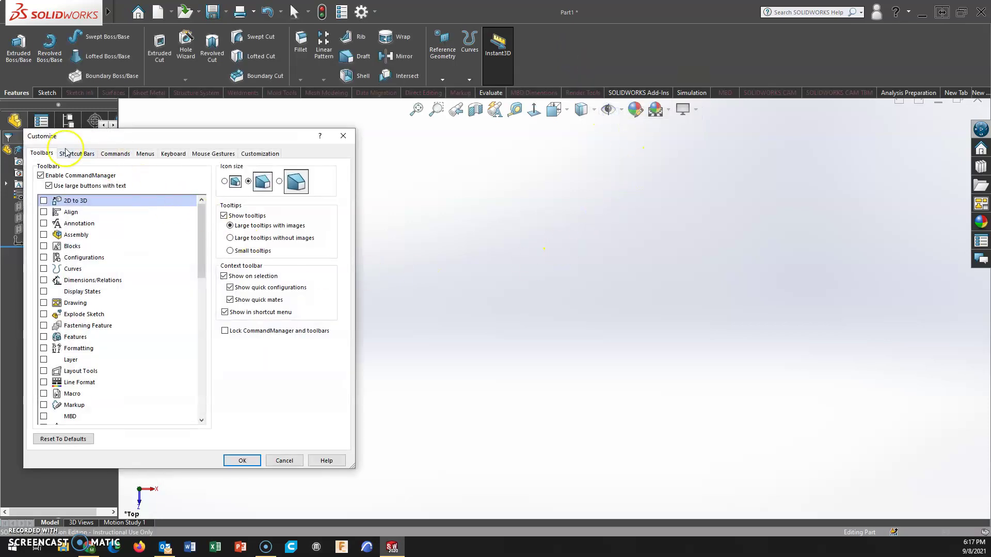
left_click(115, 153)
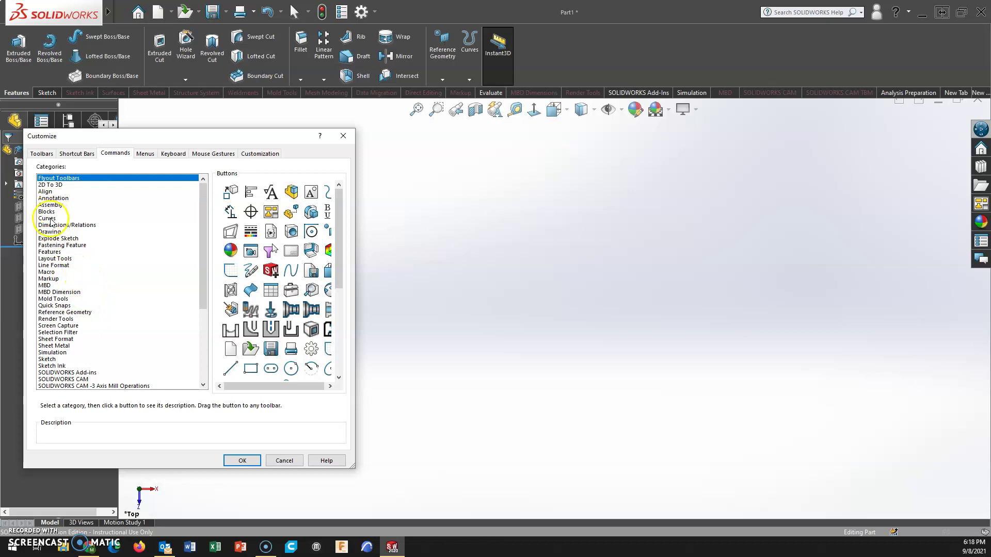
From the Features category, drag Dome onto the Features CommandManager beside Shell
left_click(51, 252)
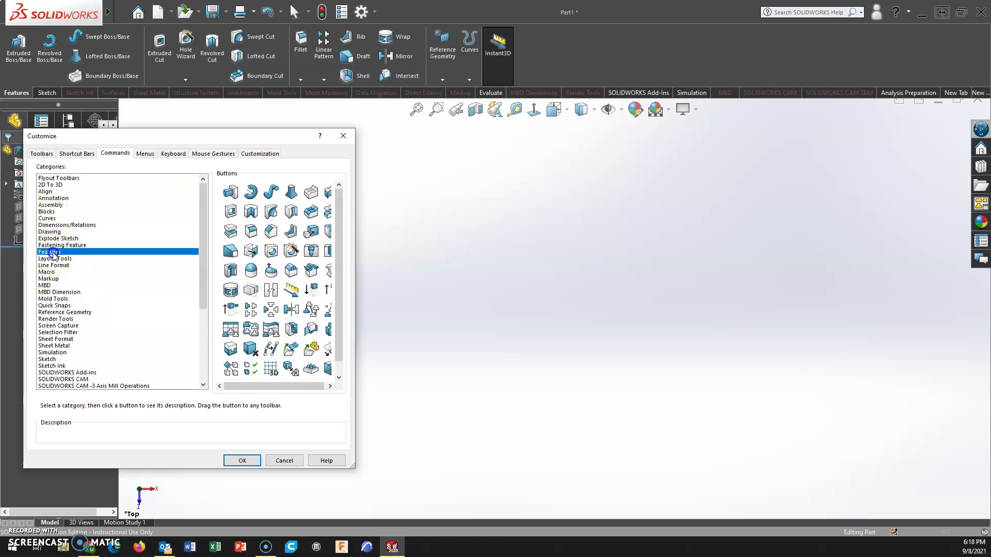
left_click(251, 277)
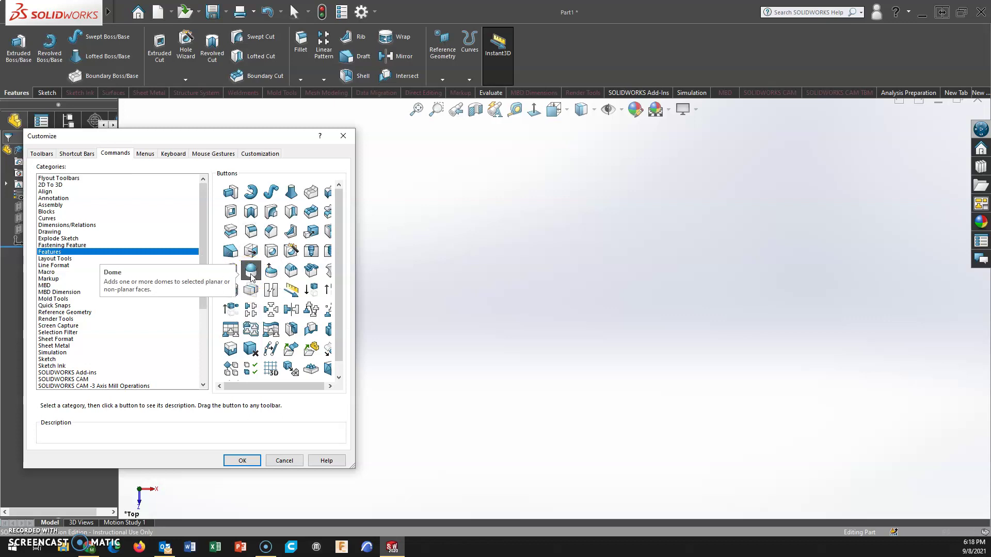
left_click(251, 277)
mouse_move(251, 277)
left_mouse_down()
mouse_move(166, 40)
mouse_move(106, 16)
mouse_move(172, 204)
mouse_move(248, 277)
left_mouse_up()
left_click_drag(250, 274, 340, 114)
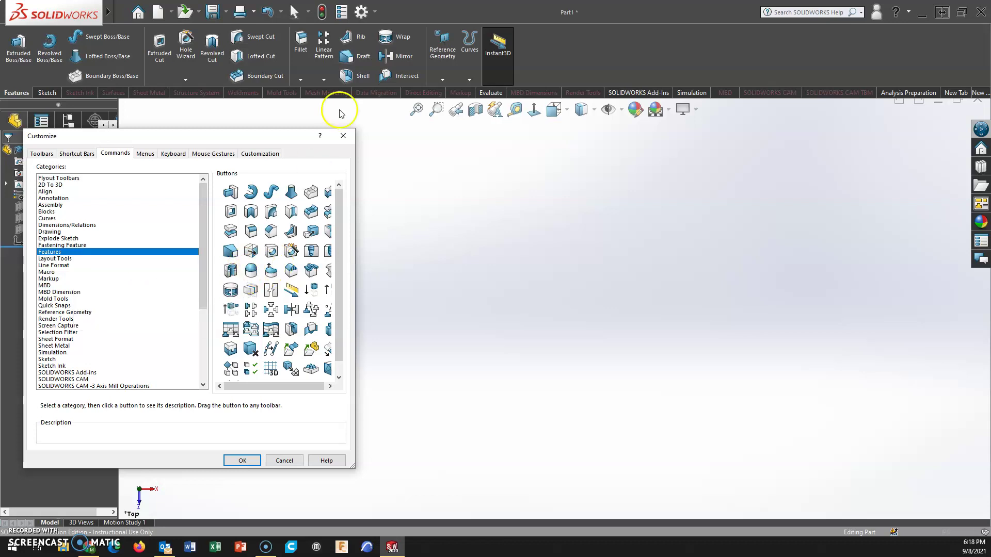
left_click_drag(378, 70, 356, 81)
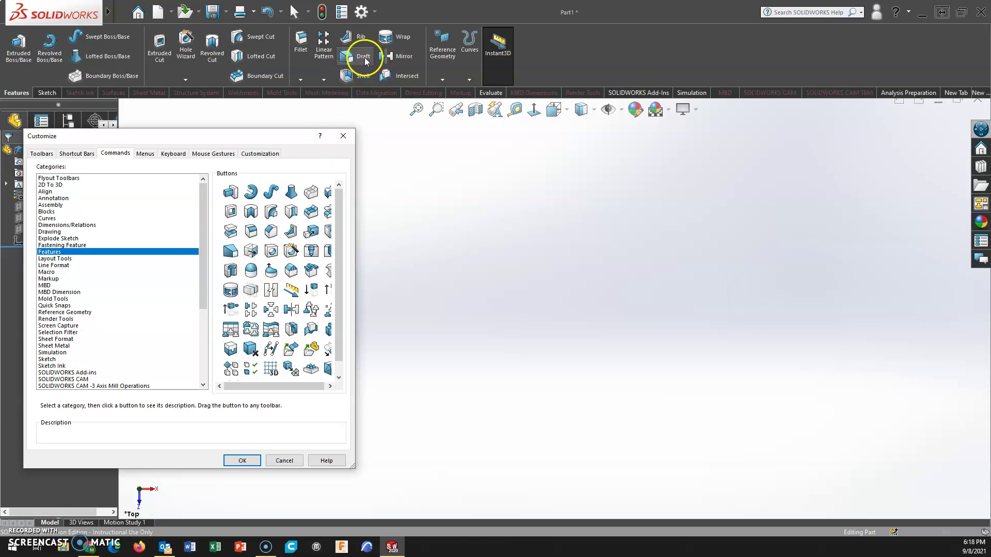
left_click_drag(362, 42, 362, 42)
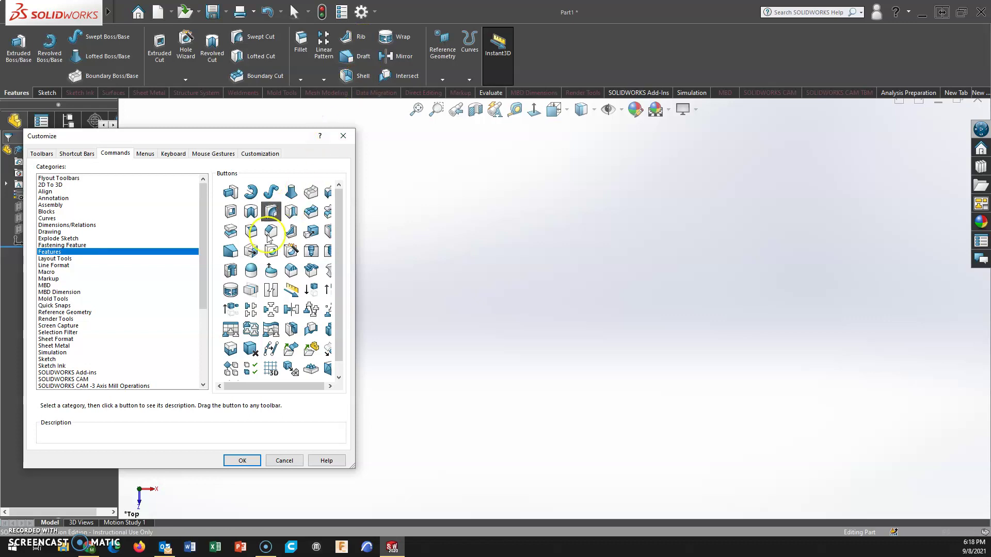
left_click(252, 272)
left_click_drag(251, 276, 371, 67)
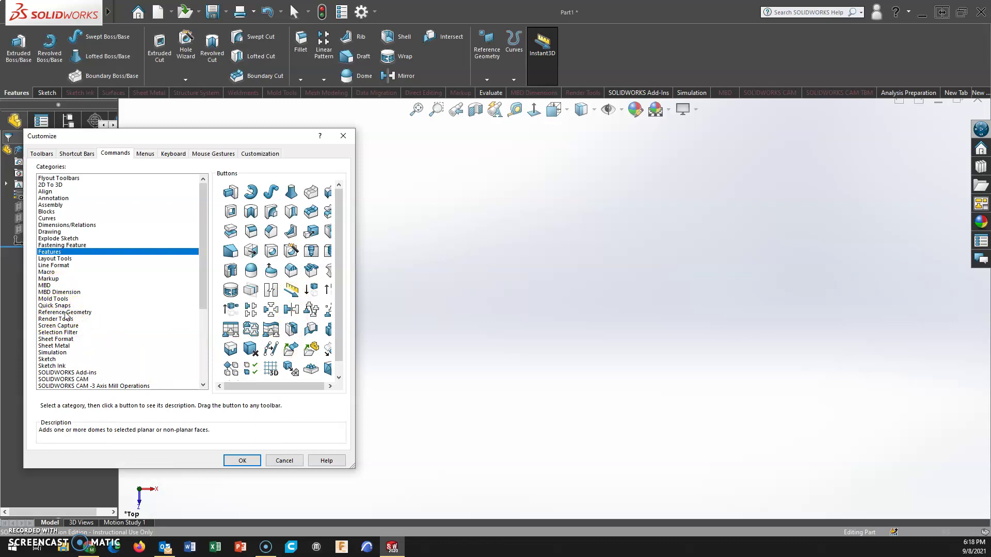
Browse the Dimensions/Relations, Curves, Blocks and Features command categories
left_click(61, 226)
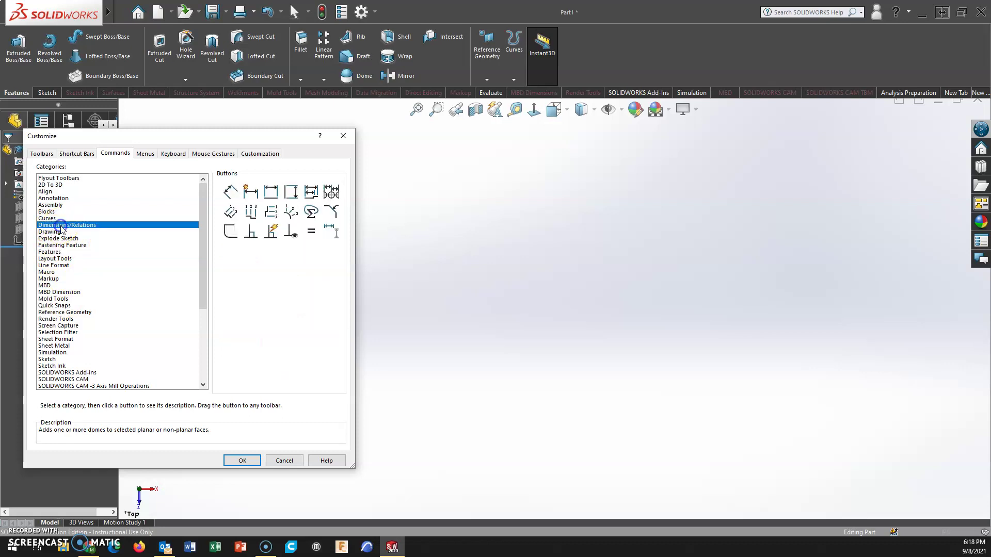
left_click(51, 219)
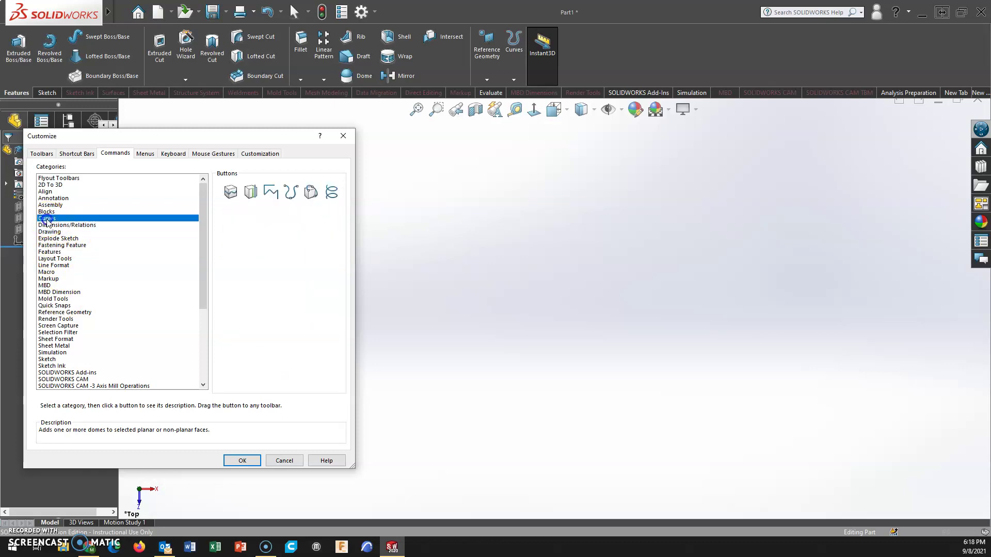
left_click(47, 212)
left_click(48, 219)
left_click(49, 252)
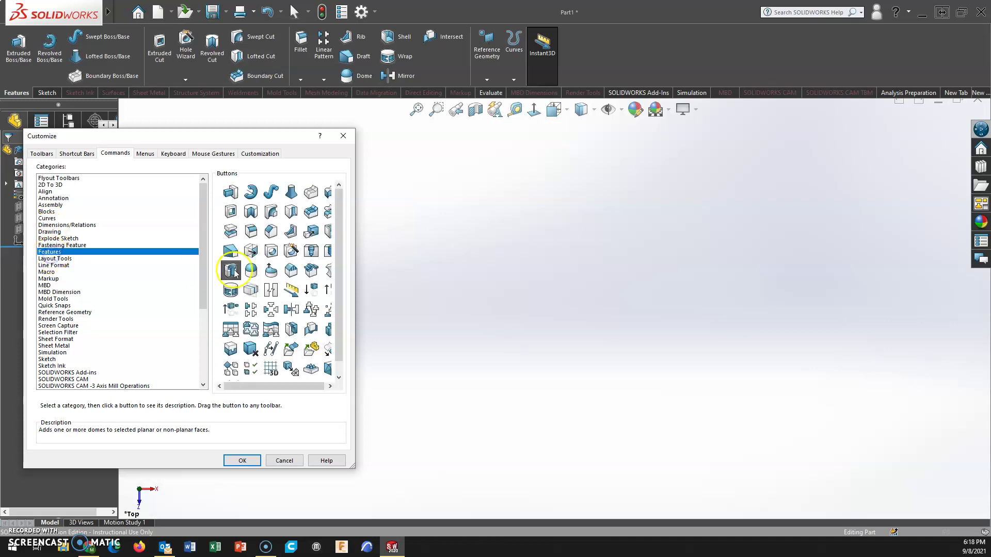
left_click_drag(339, 355, 338, 328)
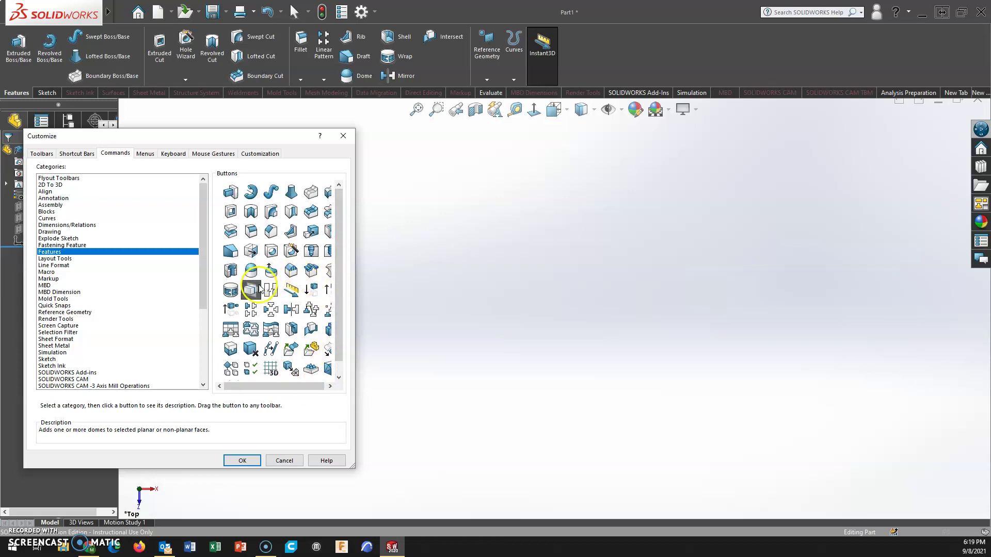
Add Delete Face from the Surfaces category to the Features tab and remove Wrap
scroll(72, 338, "down", 6)
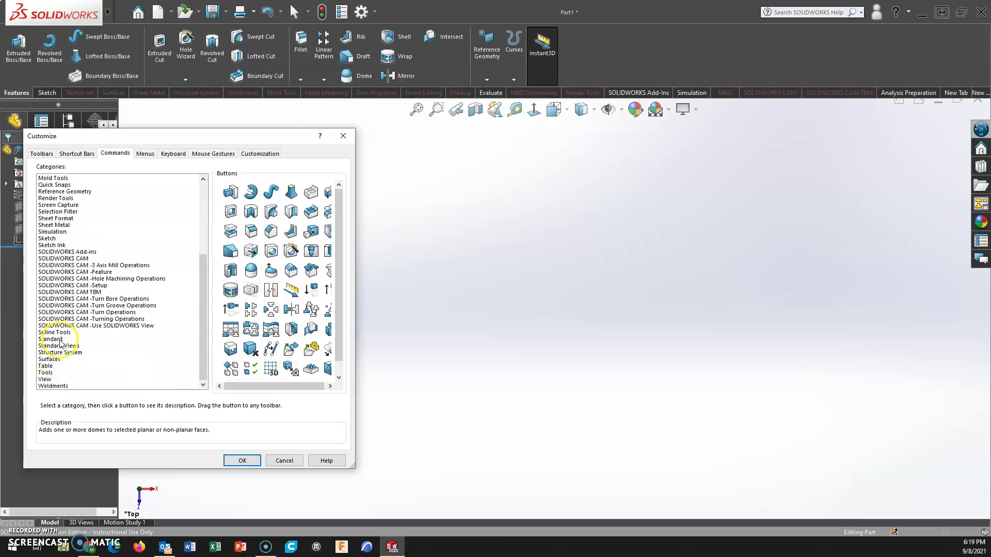
left_click(60, 340)
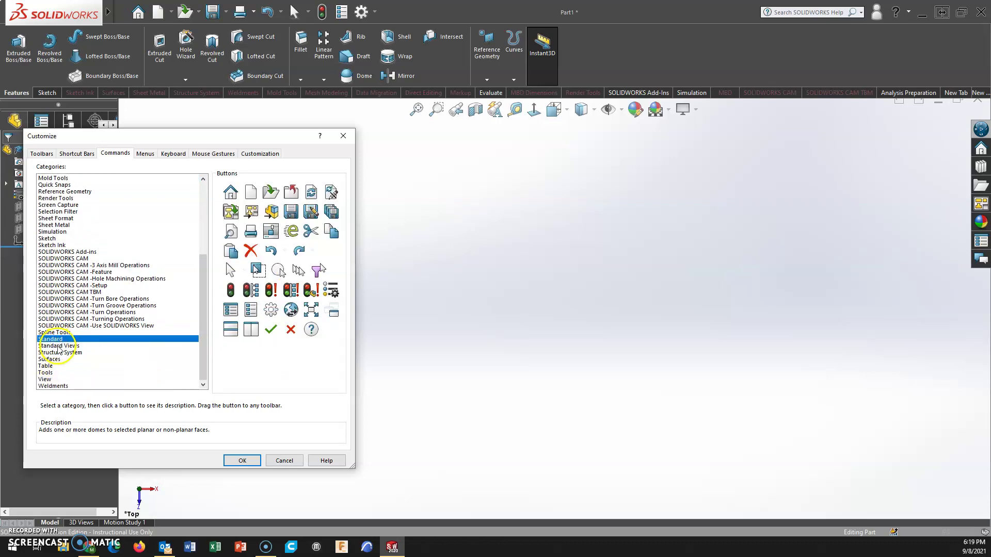
left_click(58, 345)
left_click(60, 352)
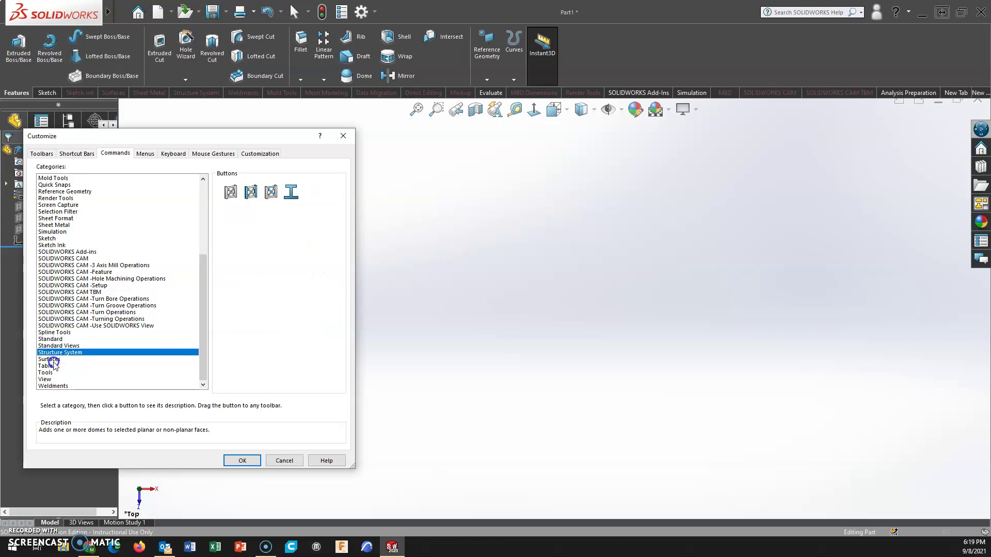
left_click(51, 360)
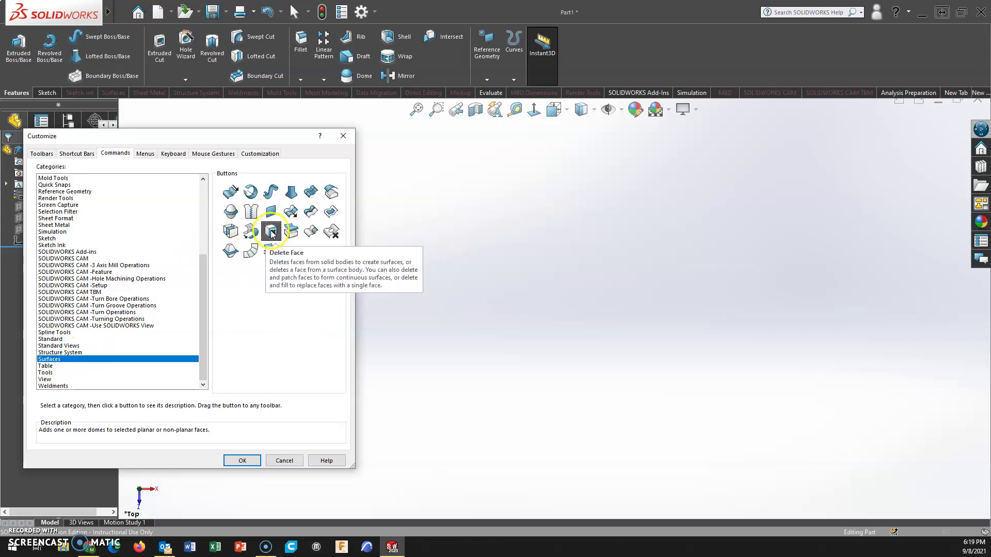
left_click_drag(271, 232, 447, 58)
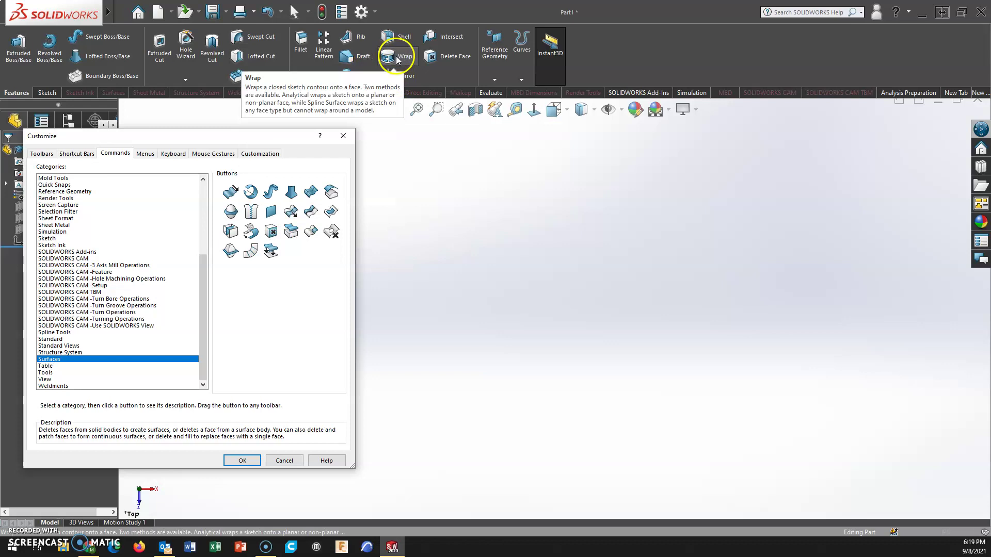
left_click_drag(395, 56, 264, 333)
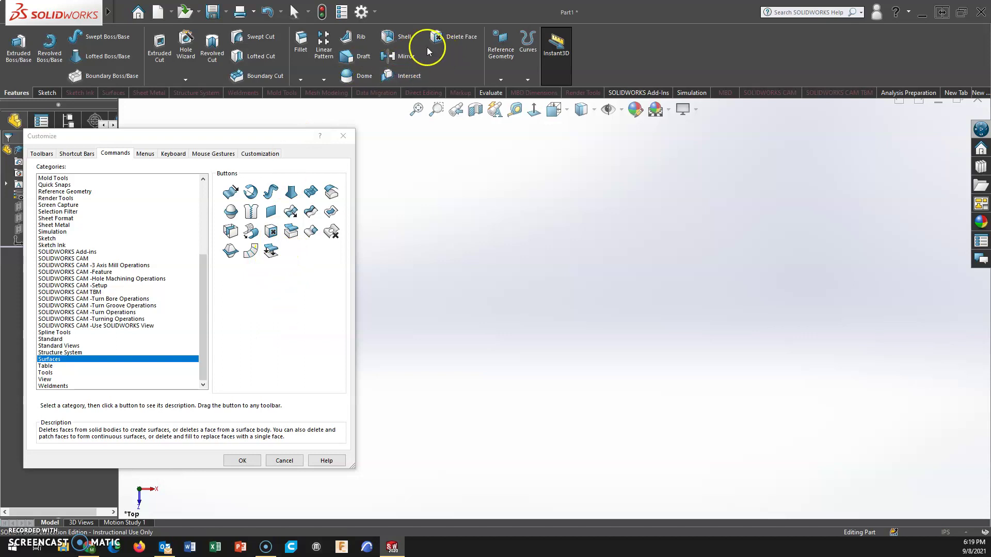
Add Measure from the Tools category to the end of the Features tab
left_click(45, 372)
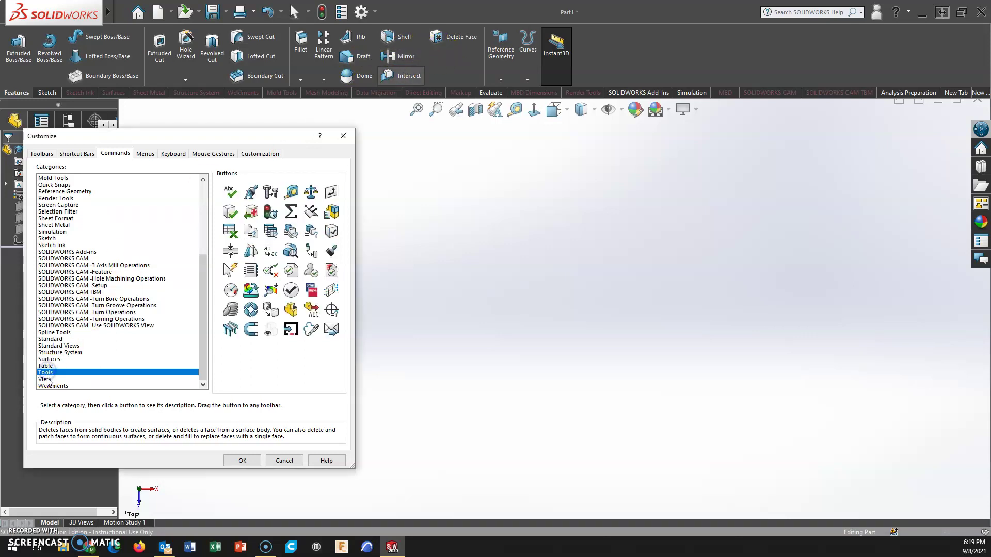
left_click(45, 379)
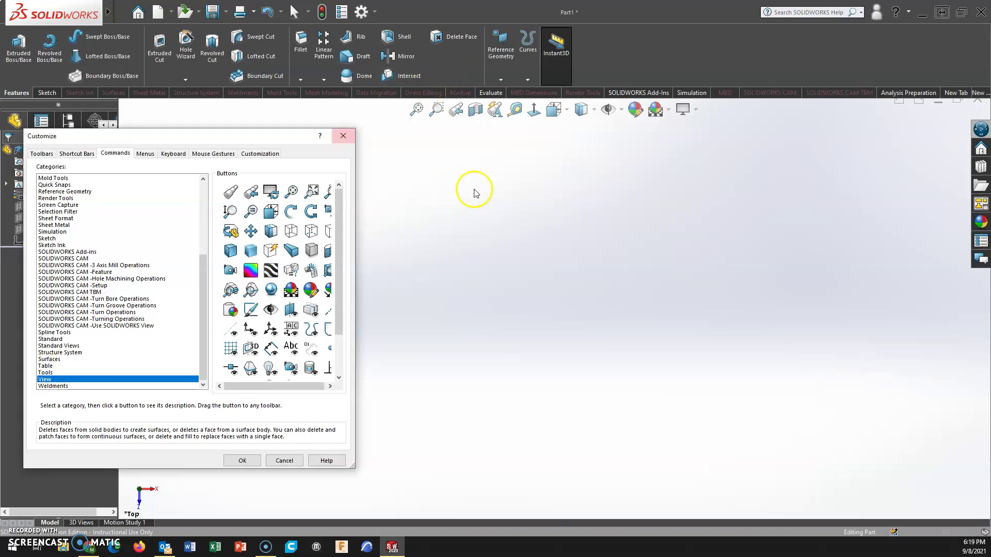
left_click(47, 373)
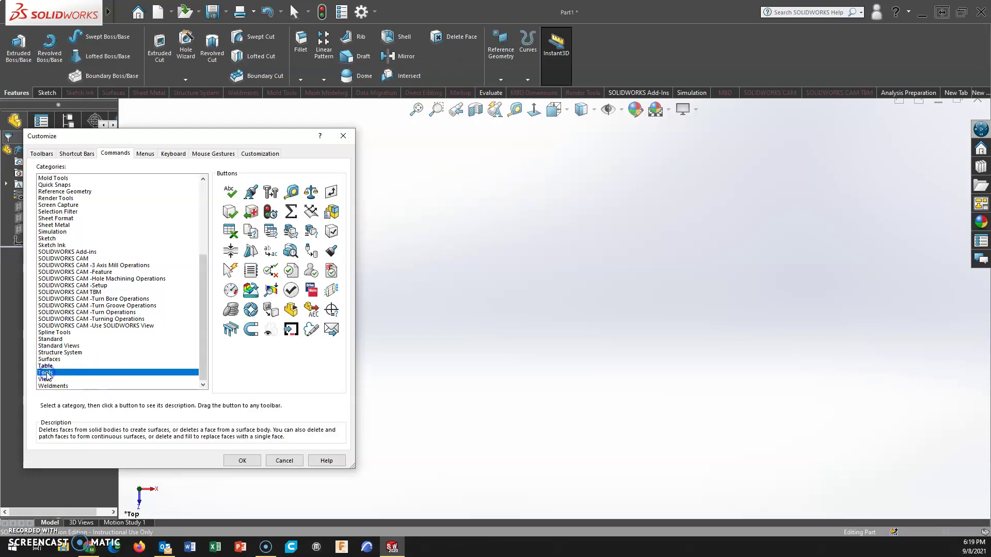
left_click(292, 192)
left_click_drag(293, 194, 583, 61)
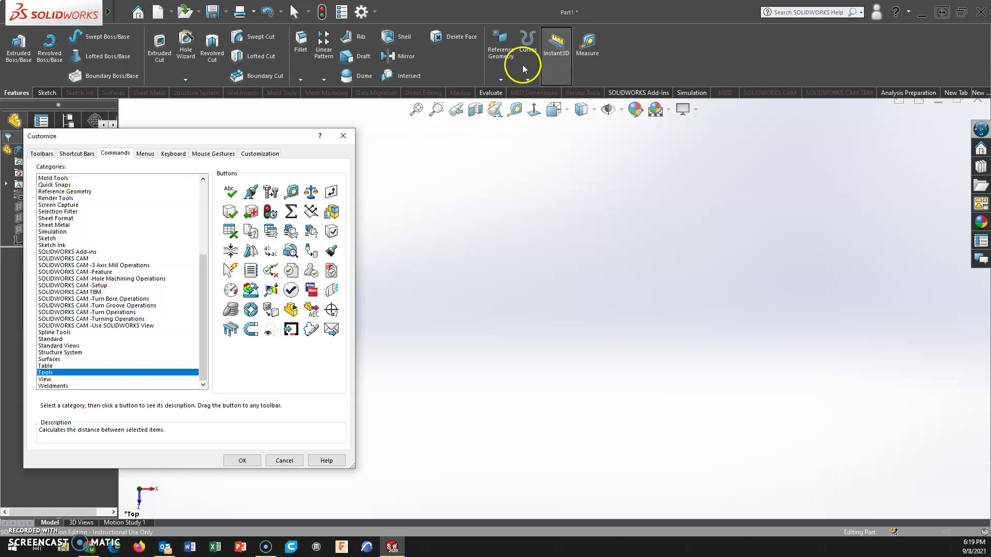
left_click(302, 79)
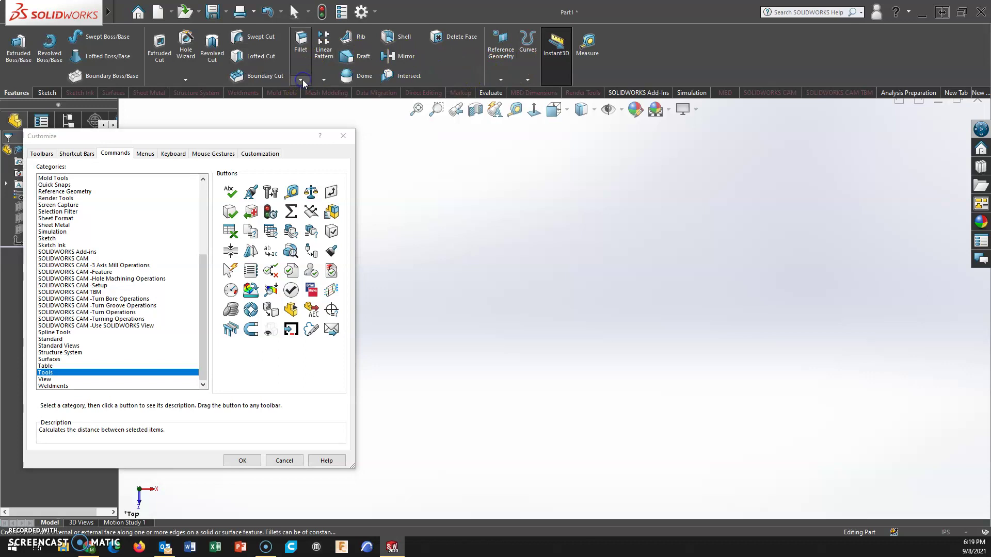
Place Chamfer and Circular Pattern from the Features category right after Linear Pattern
scroll(55, 205, "up", 4)
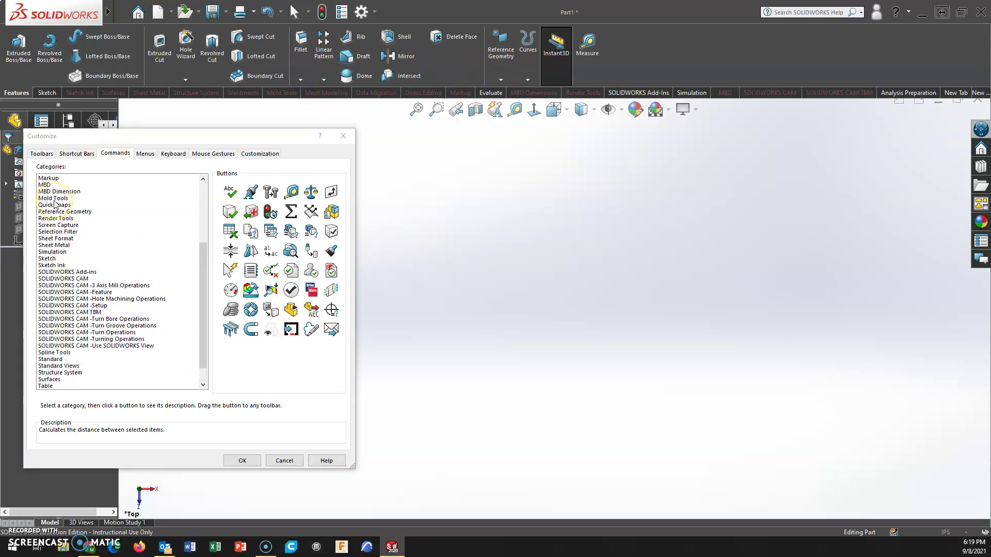
scroll(53, 212, "up", 1)
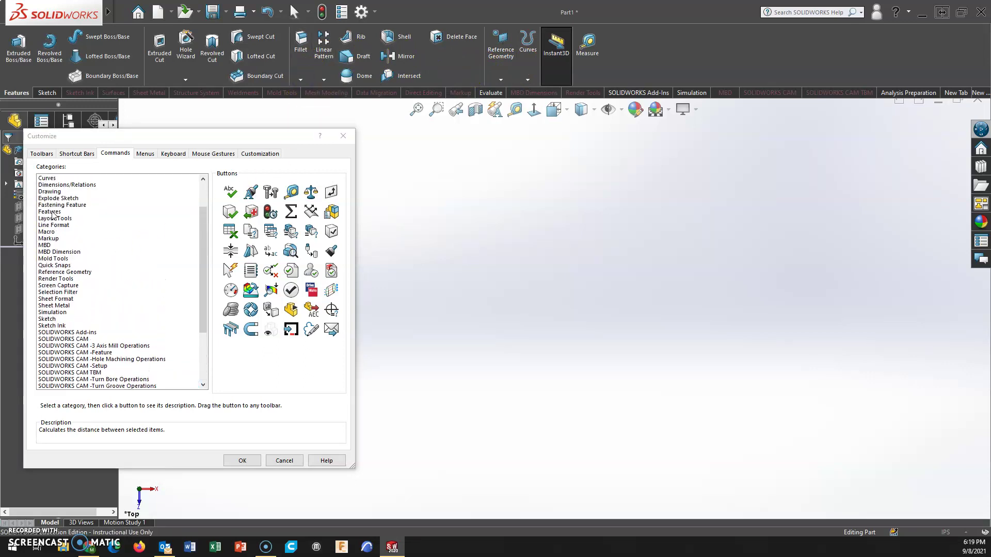
left_click(53, 212)
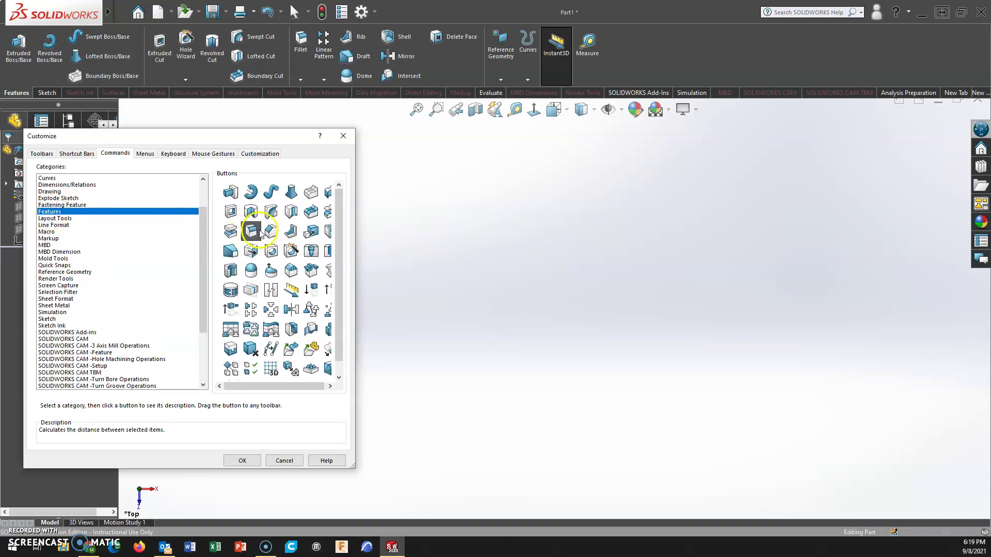
left_click(269, 234)
left_click_drag(268, 233, 332, 56)
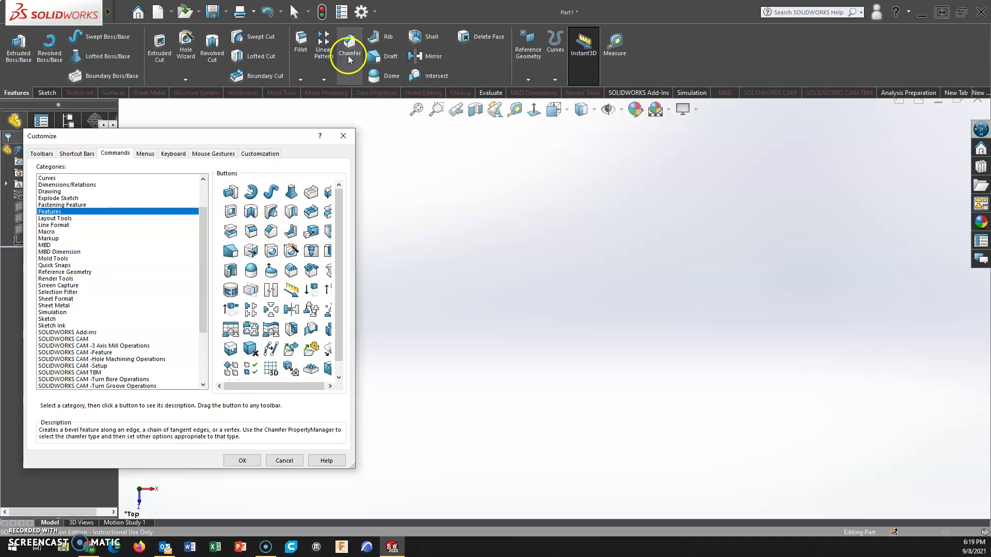
left_click(307, 82)
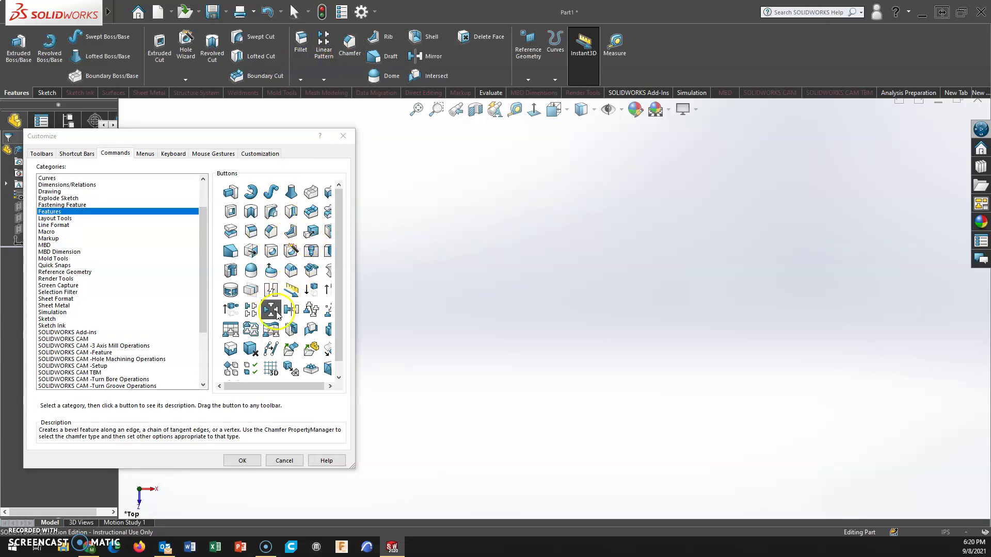
left_click_drag(277, 315, 335, 52)
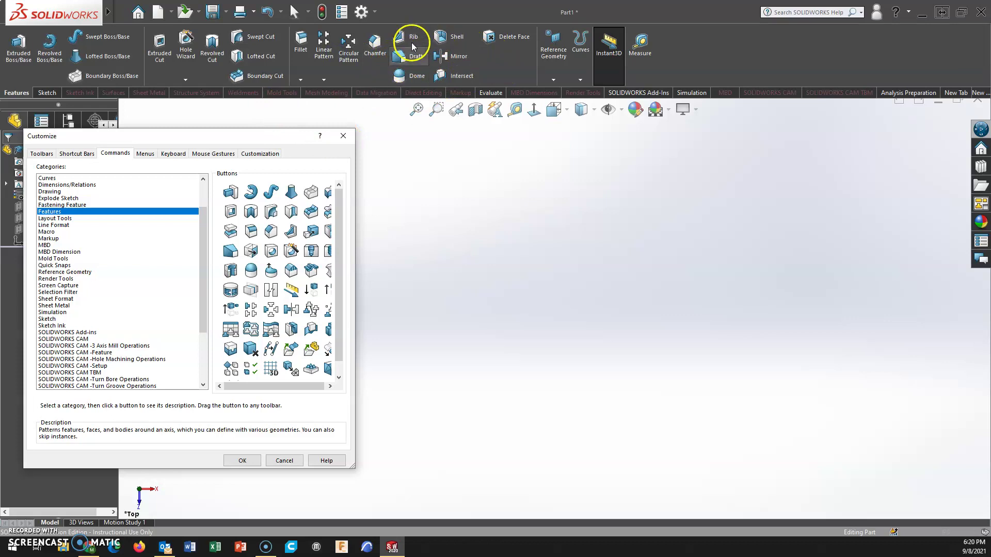
Move Rib and Draft near Delete Face and Intersect, then begin a group at Delete Face
left_click_drag(408, 38, 504, 60)
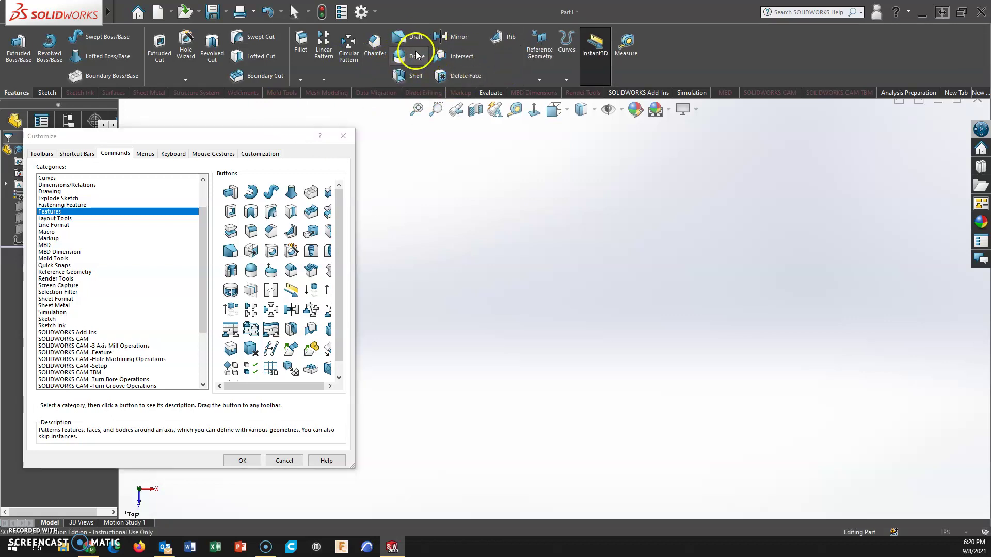
left_click_drag(405, 38, 495, 31)
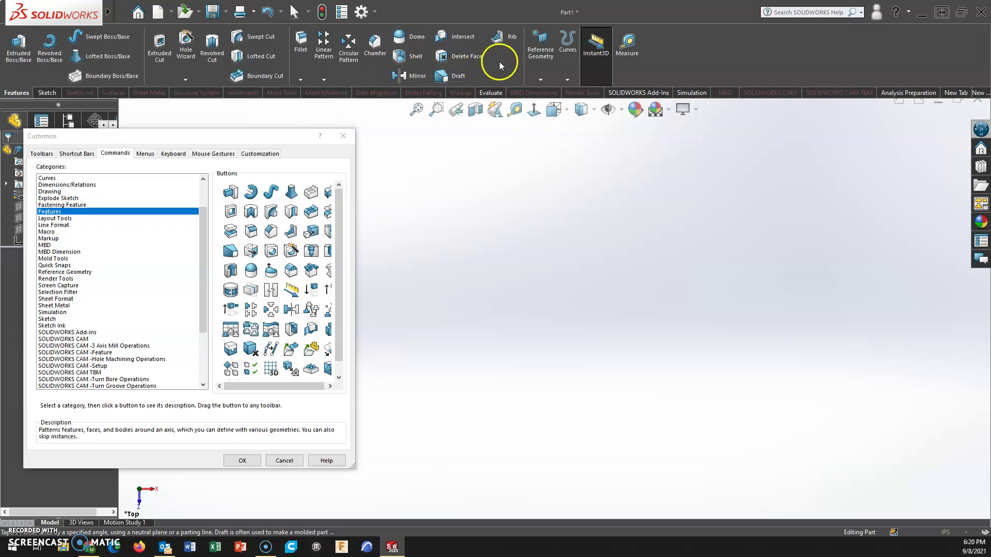
right_click(475, 57)
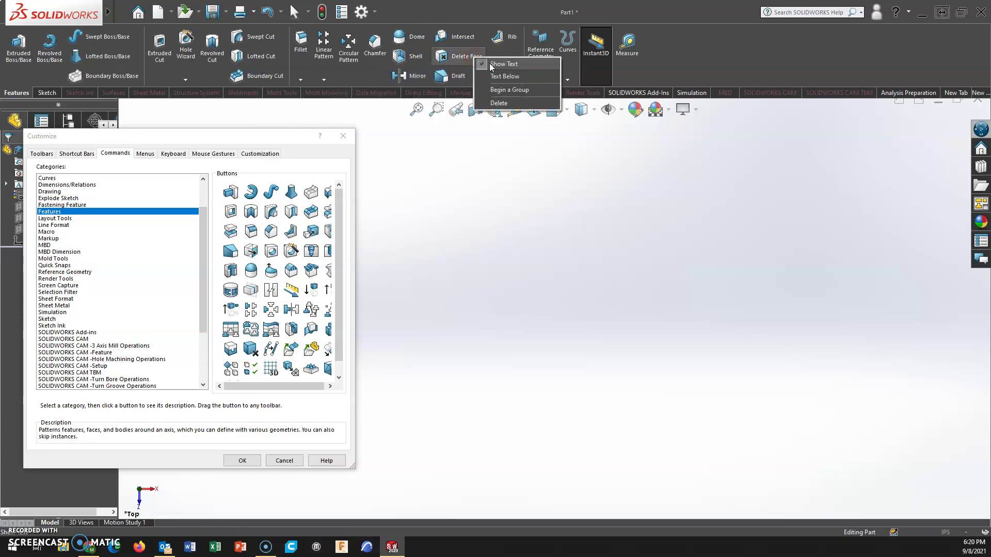
left_click(500, 90)
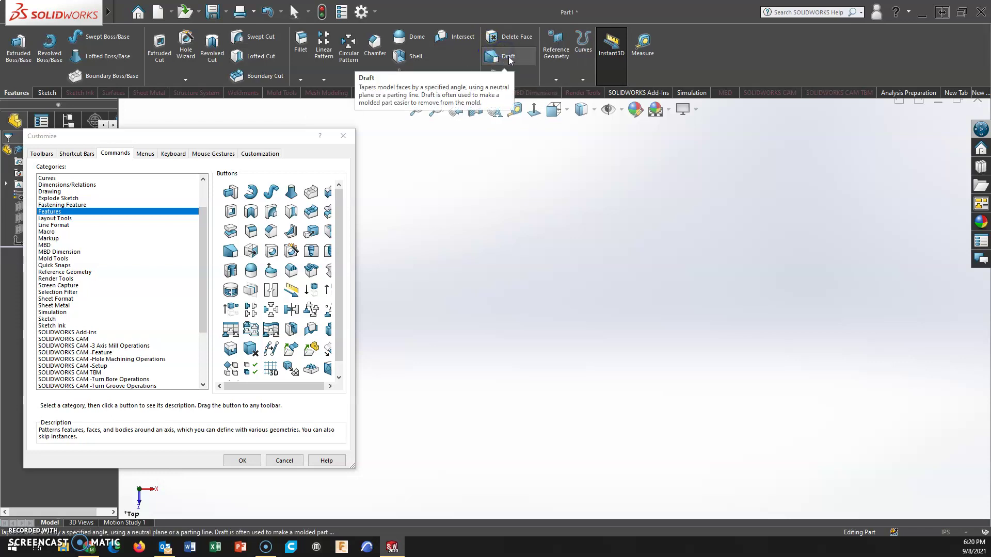
Stack Draft and Rib with Dome and Shell, and Intersect and Measure under Delete Face
left_click_drag(504, 57, 450, 62)
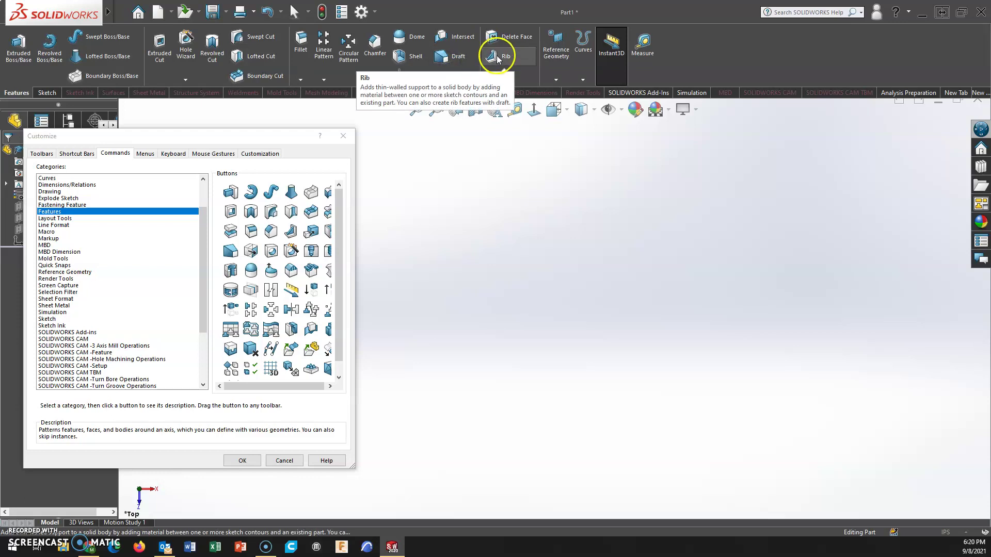
left_click_drag(503, 58, 451, 75)
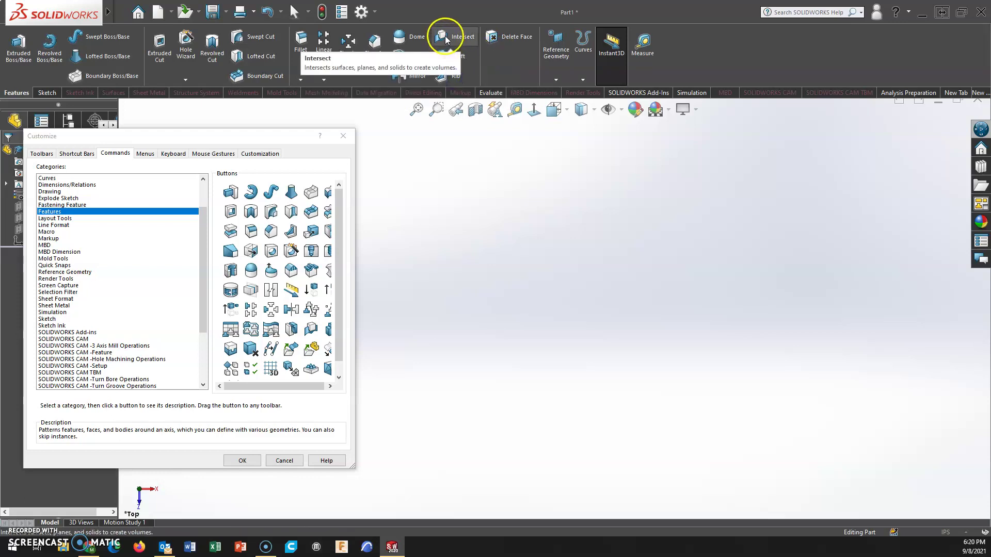
left_click_drag(505, 59, 506, 61)
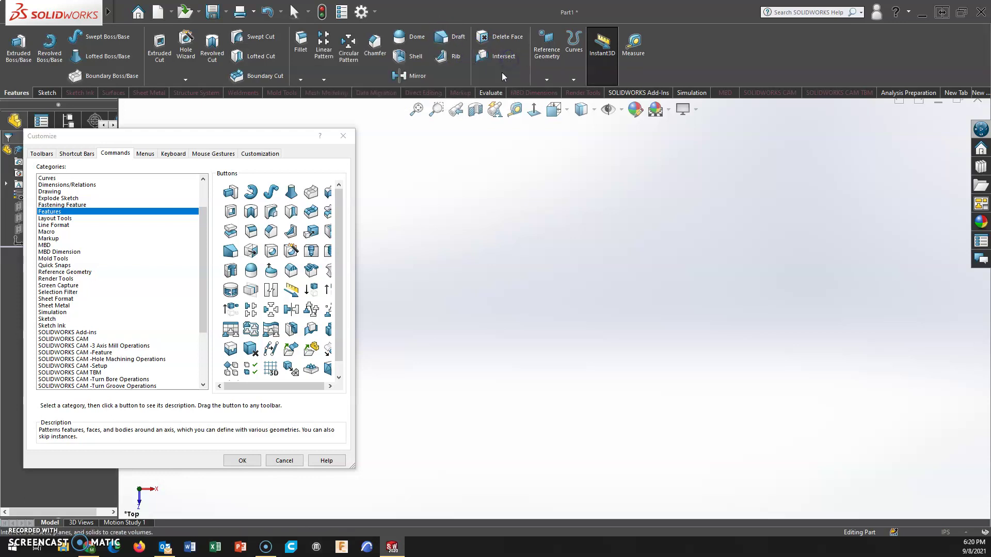
left_click_drag(639, 32, 501, 69)
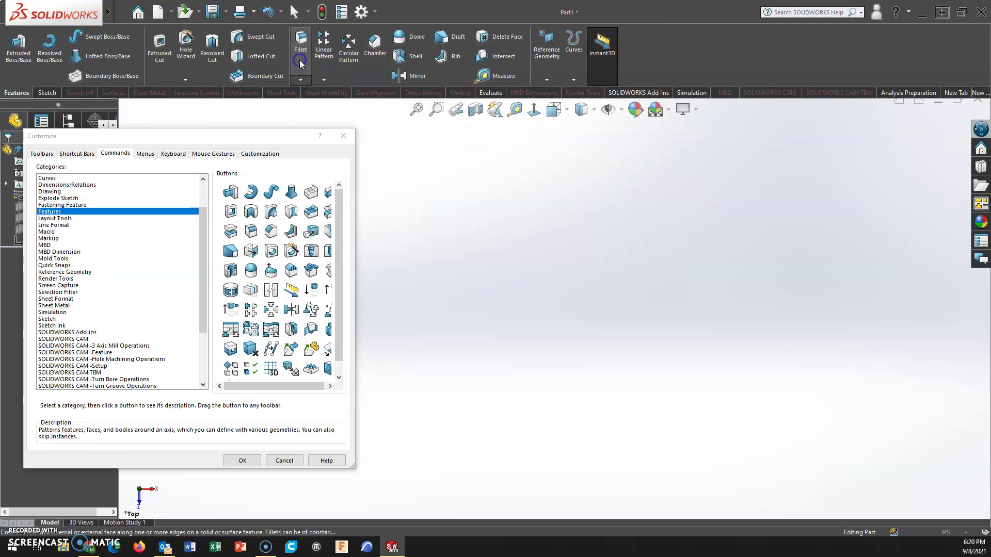
Show Measure's label below its icon, leaving Mirror's label beside its icon
right_click(508, 72)
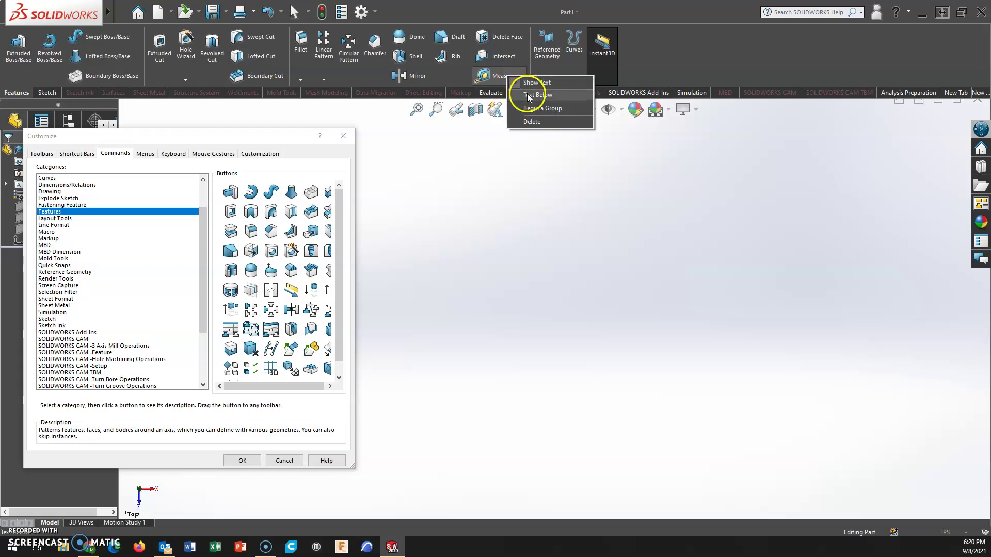
left_click(532, 95)
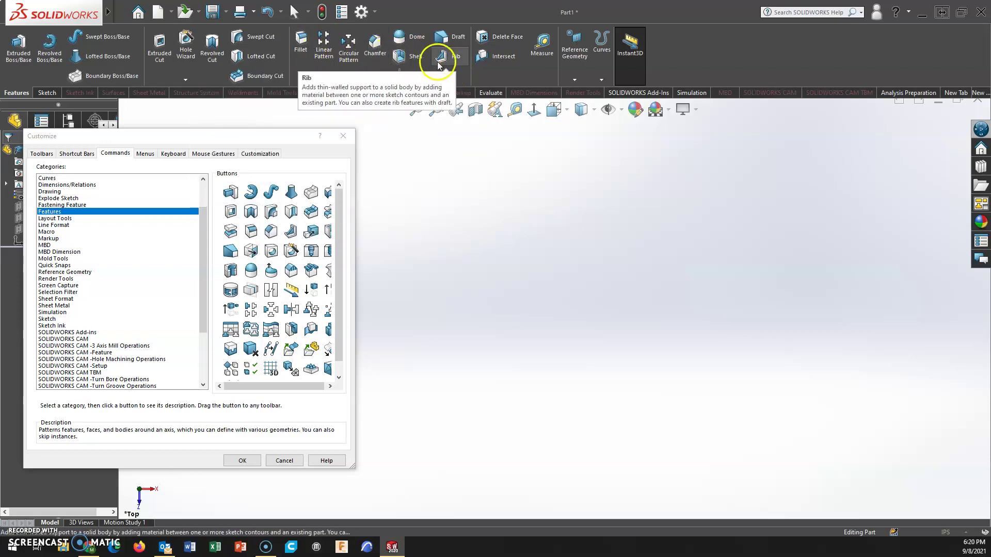
right_click(448, 72)
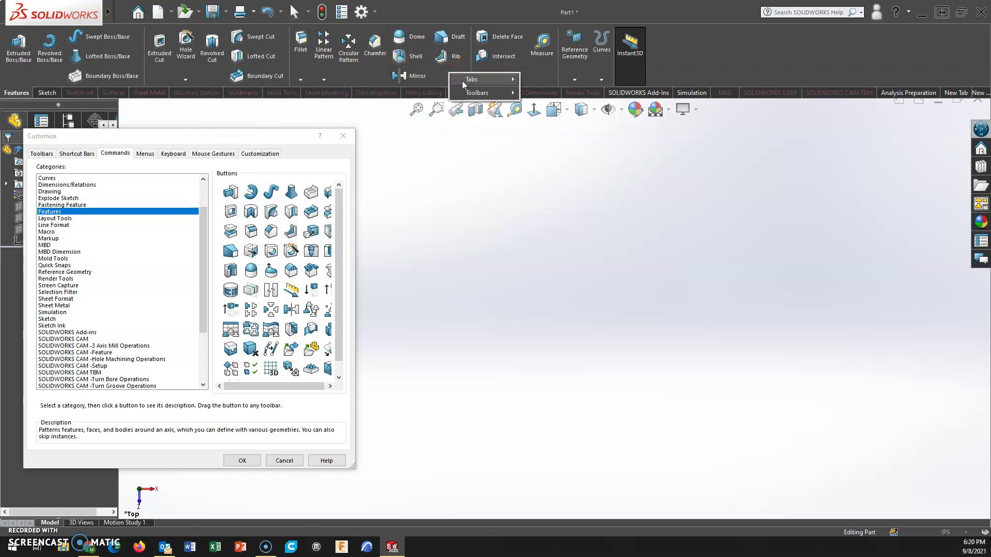
right_click(416, 74)
right_click(416, 73)
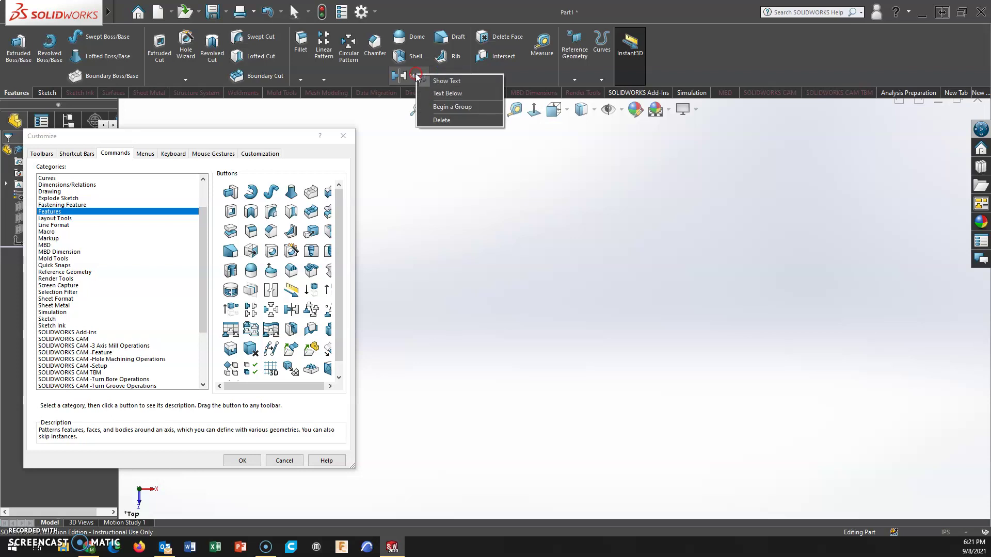
left_click(437, 92)
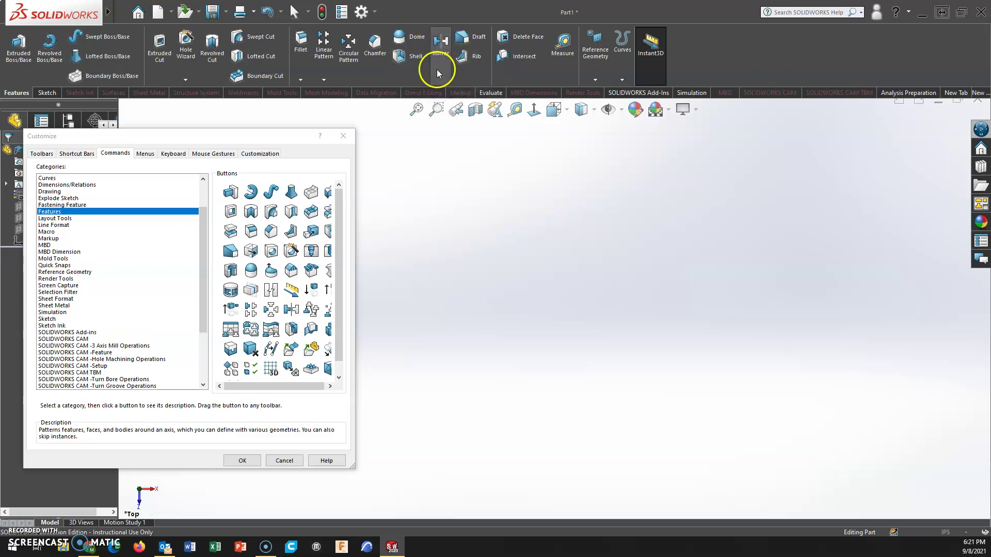
right_click(436, 69)
left_click(449, 90)
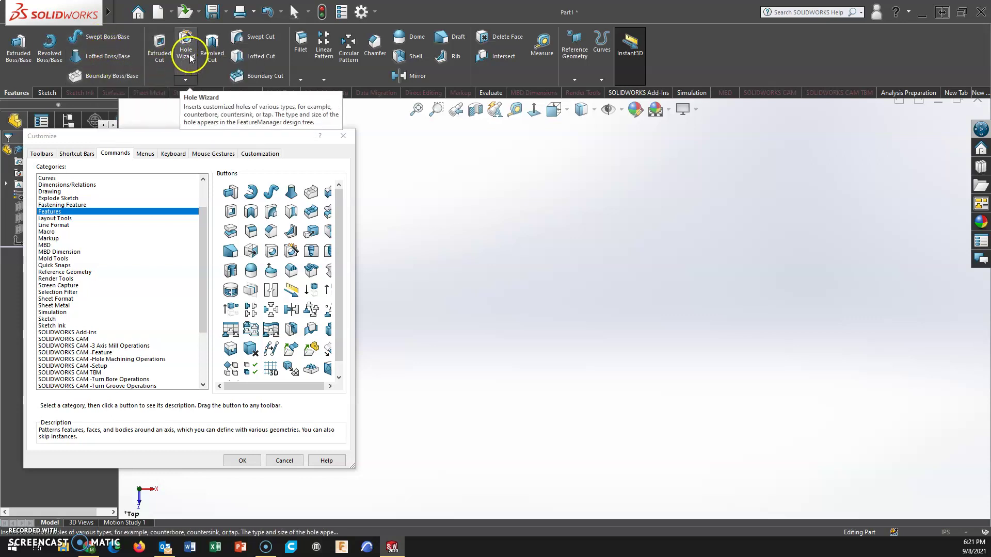
Make Hole Wizard and Revolved Cut compact and move Extruded Cut beside Extruded Boss/Base
right_click(190, 57)
left_click(200, 75)
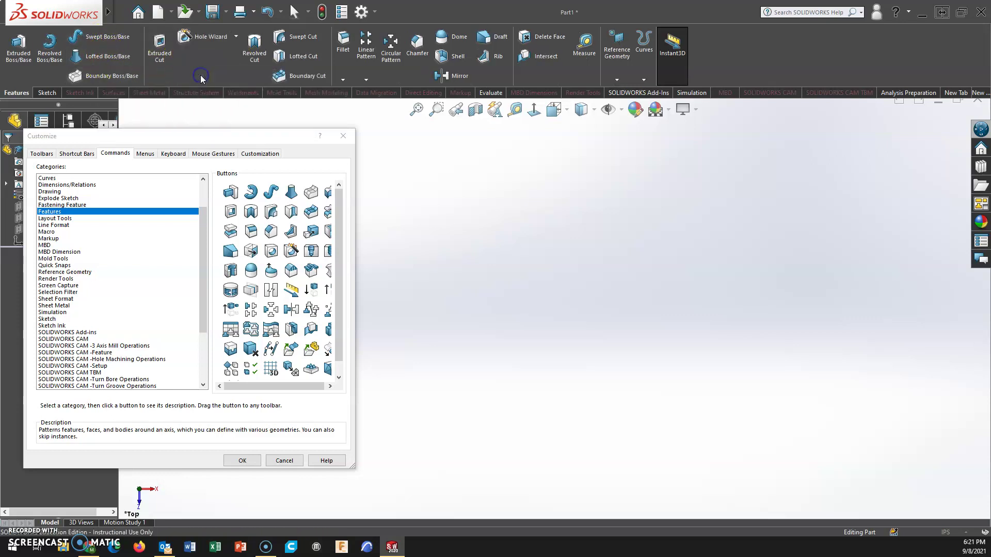
right_click(246, 56)
left_click(279, 67)
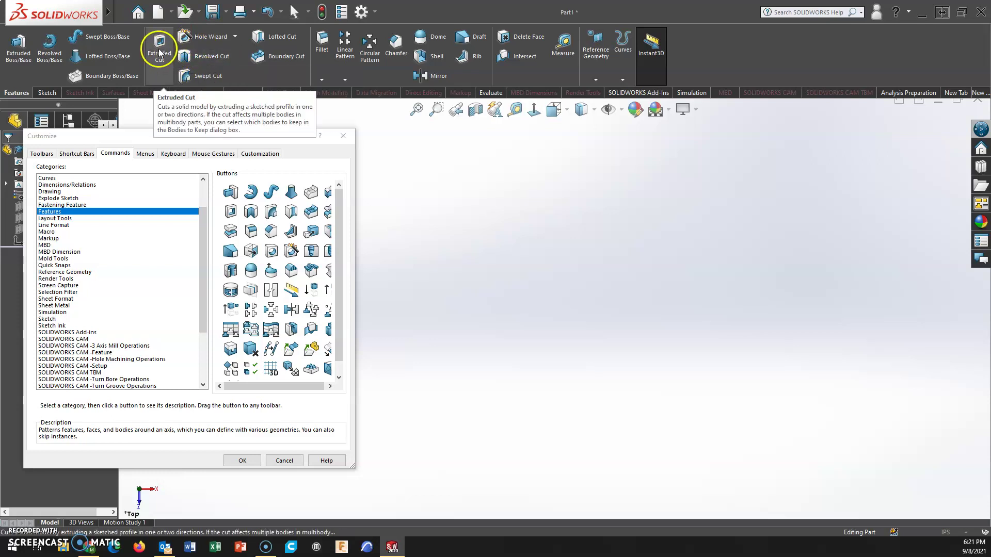
left_click_drag(158, 51, 31, 53)
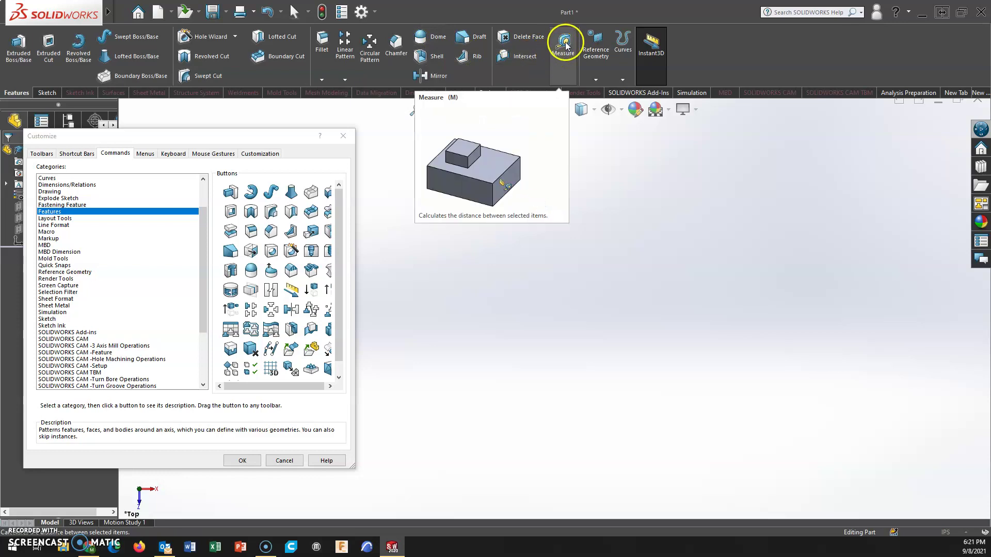
Move Measure after Instant3D, Intersect under Rib, and Delete Face under Draft
left_click_drag(566, 48, 679, 53)
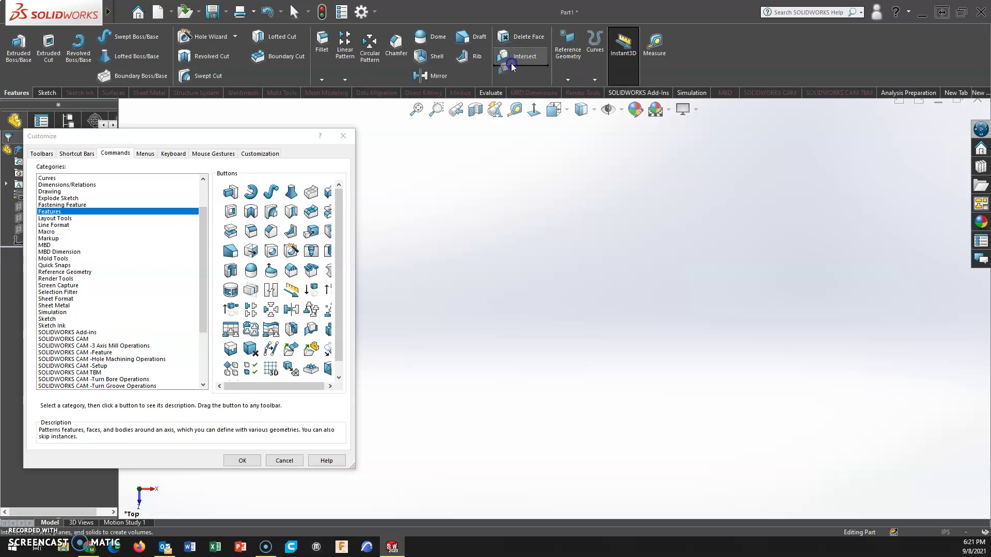
left_click_drag(522, 56, 475, 81)
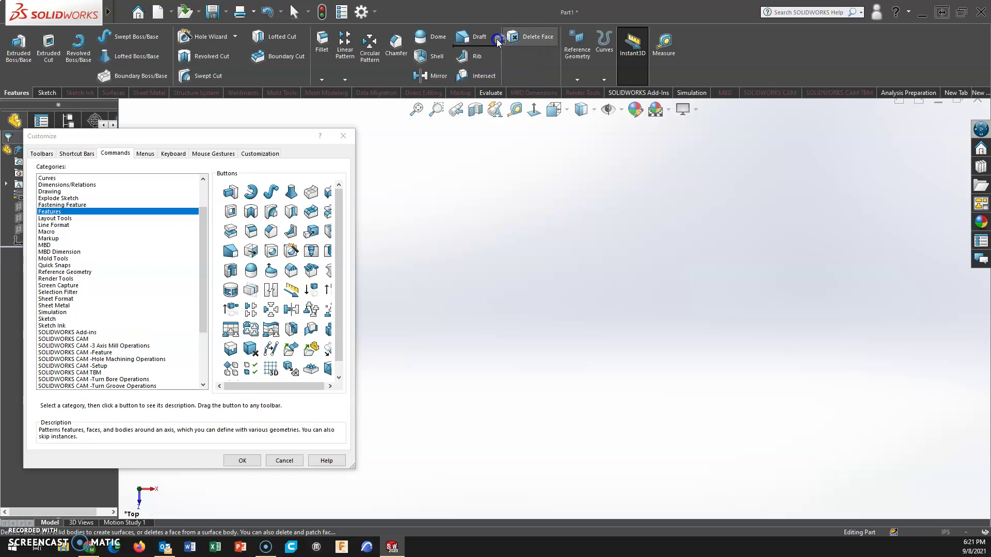
left_click_drag(498, 41, 497, 47)
Make Circular Pattern compact with label beside, and put Chamfer between Fillet and Linear Pattern
right_click(366, 48)
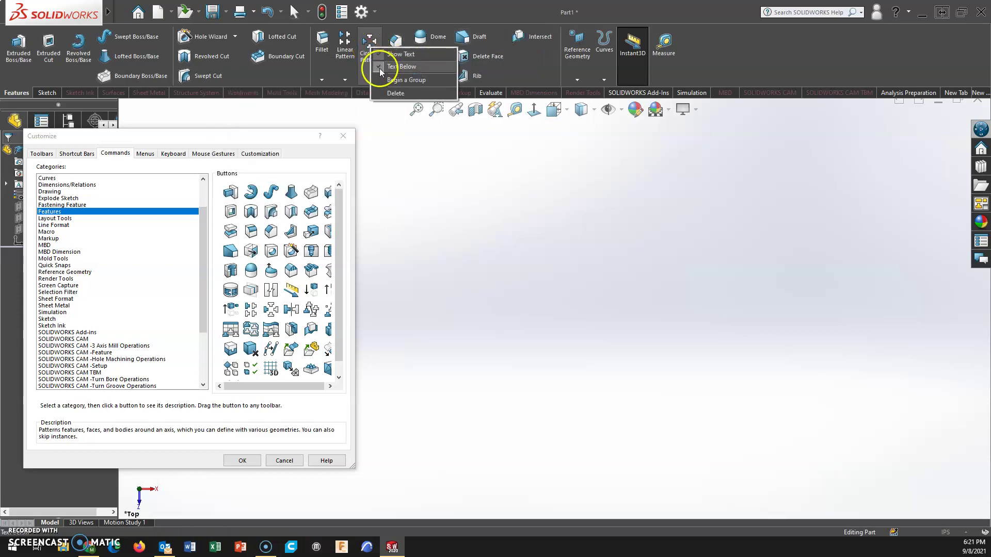
left_click(380, 67)
right_click(344, 43)
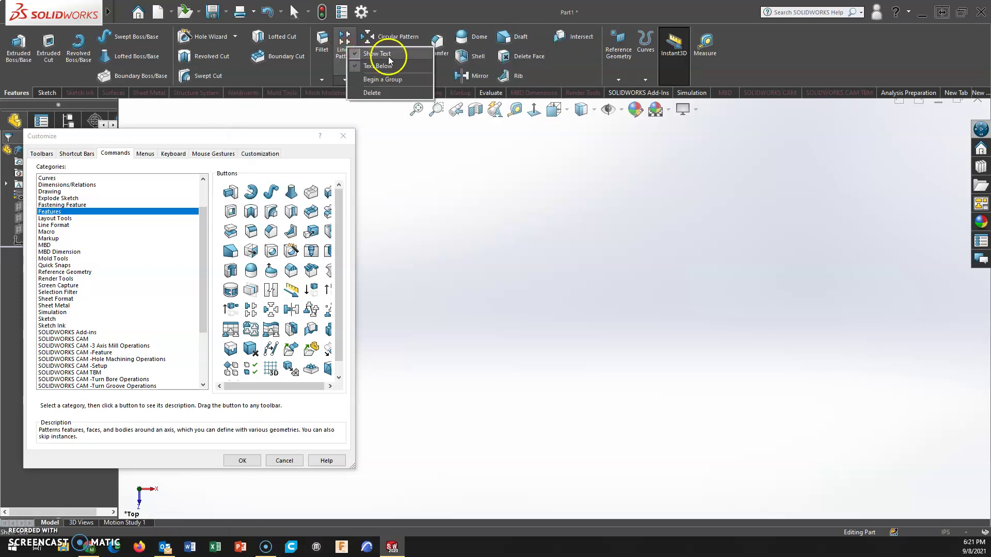
left_click(389, 57)
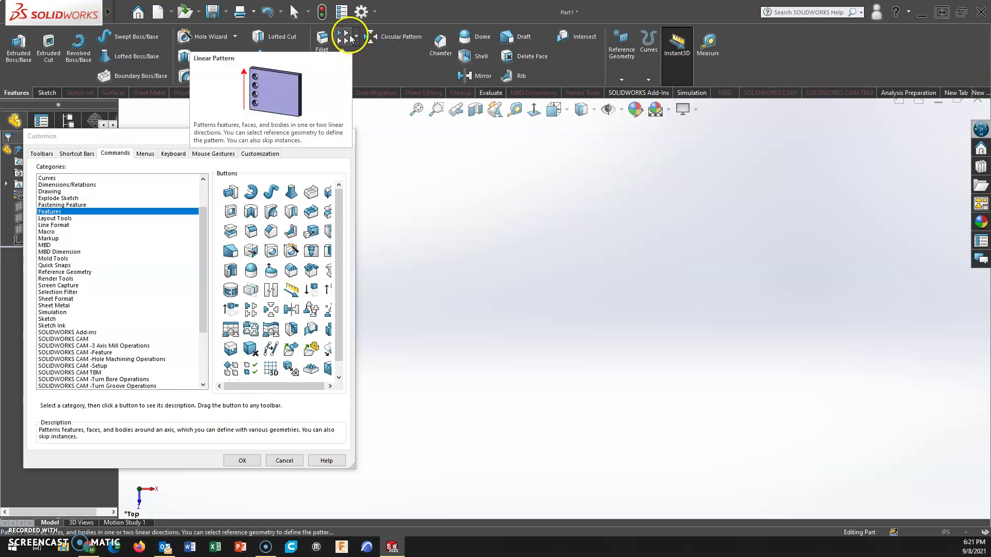
right_click(351, 38)
left_click(361, 43)
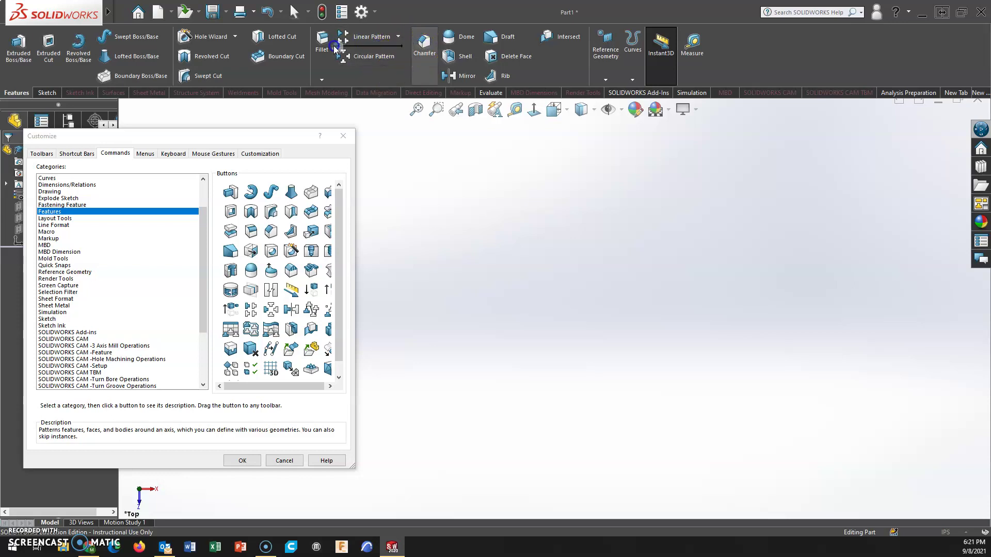
left_click_drag(333, 49, 333, 49)
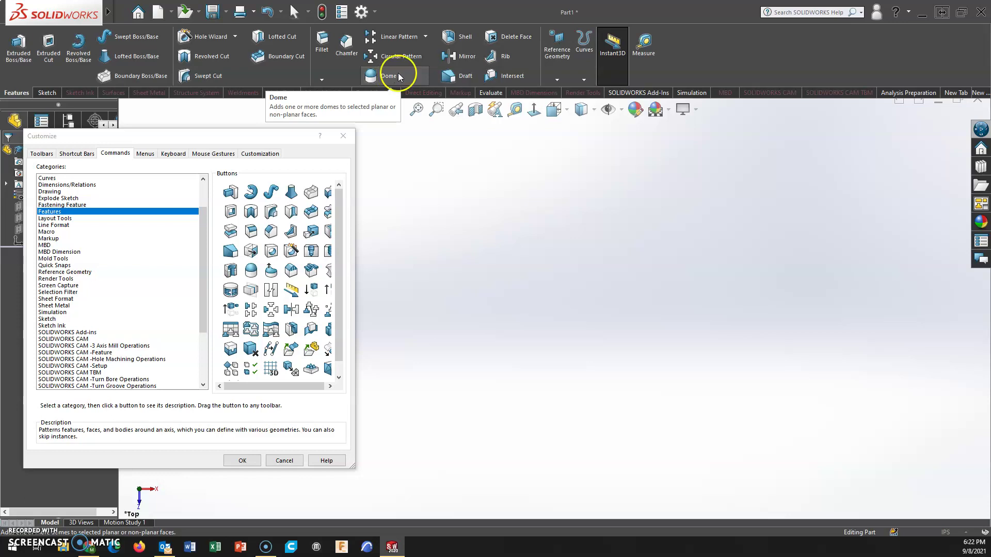
Begin a new group at Mirror and move Dome and Shell after Delete Face and Intersect
right_click(447, 55)
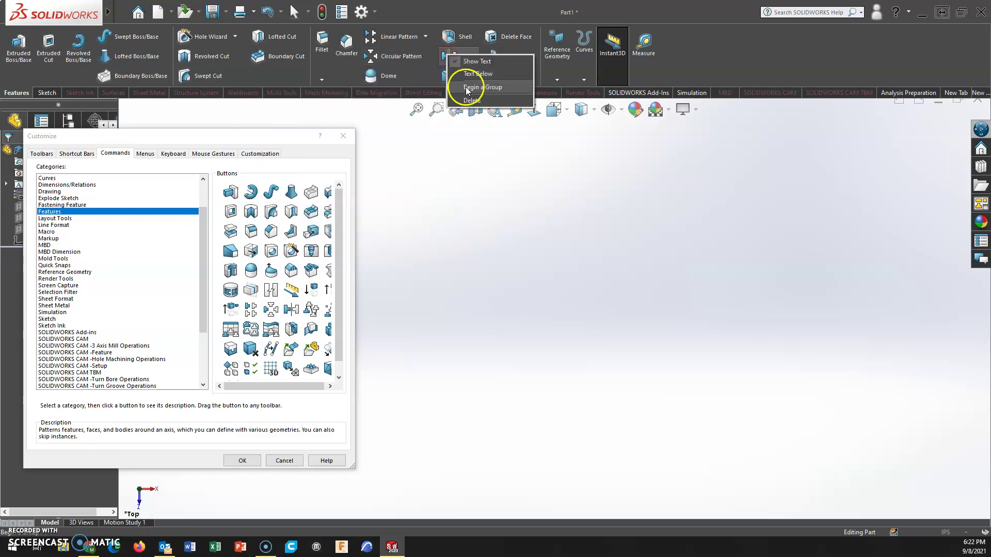
left_click(481, 87)
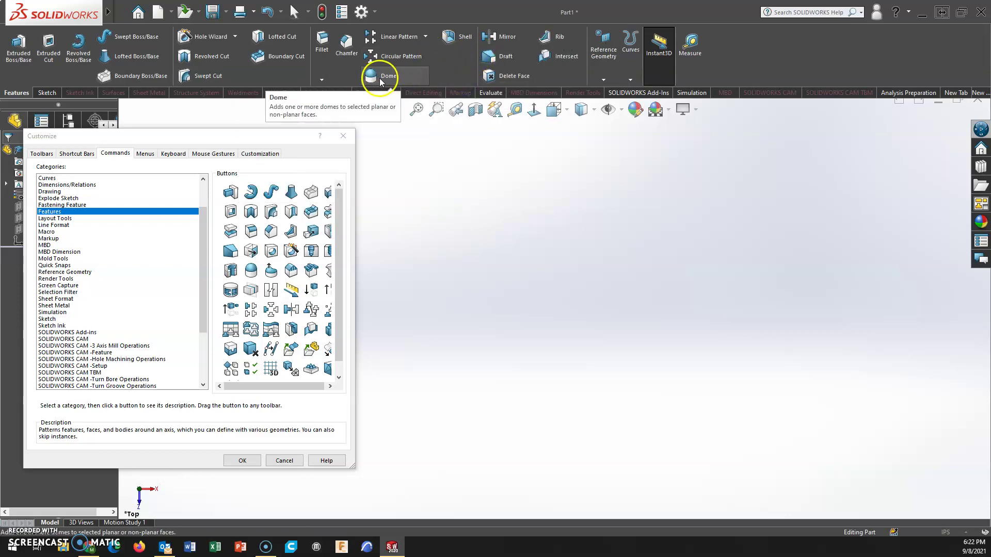
left_click_drag(380, 81, 504, 72)
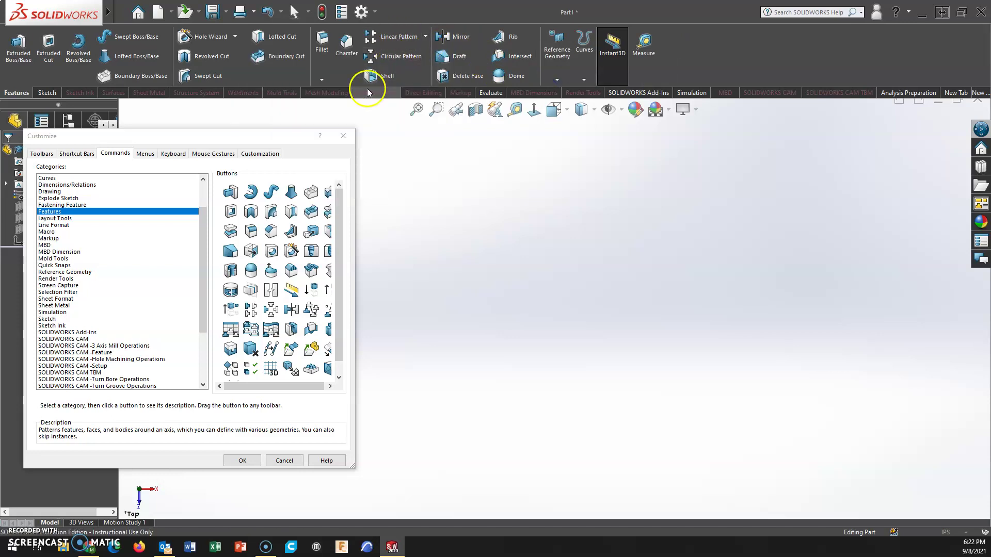
left_click_drag(376, 77, 515, 55)
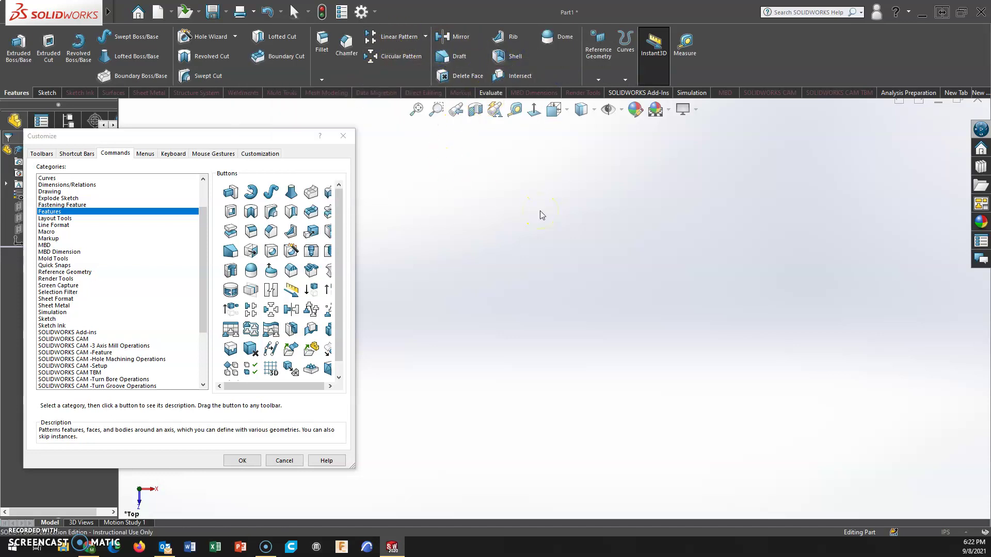
Delete Fillet from the Features tab
right_click(321, 71)
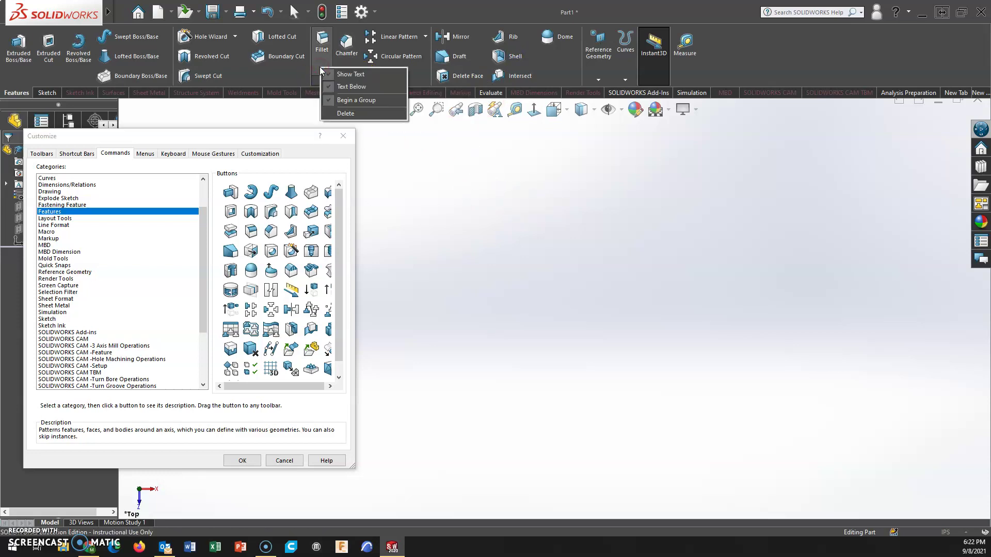
left_click(328, 102)
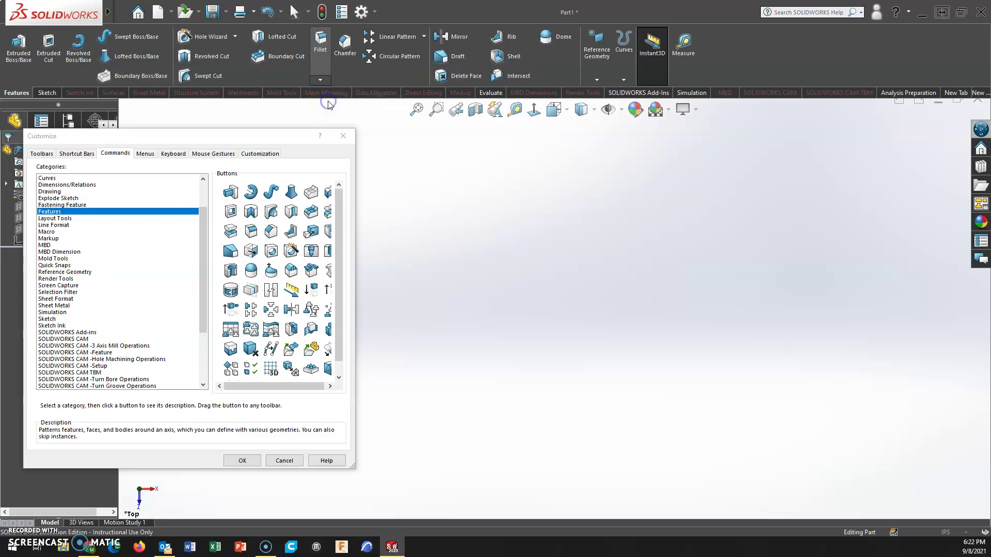
left_click(331, 99)
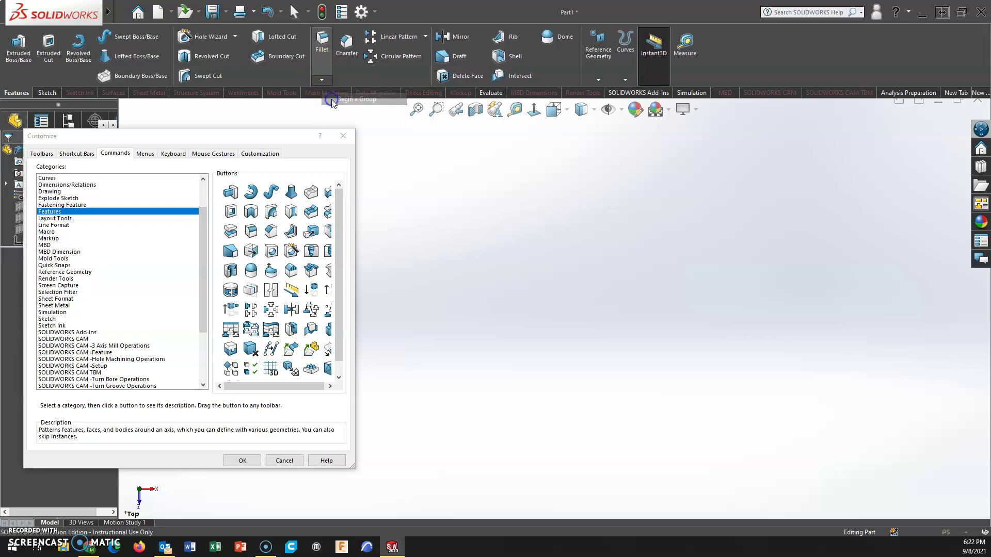
right_click(327, 77)
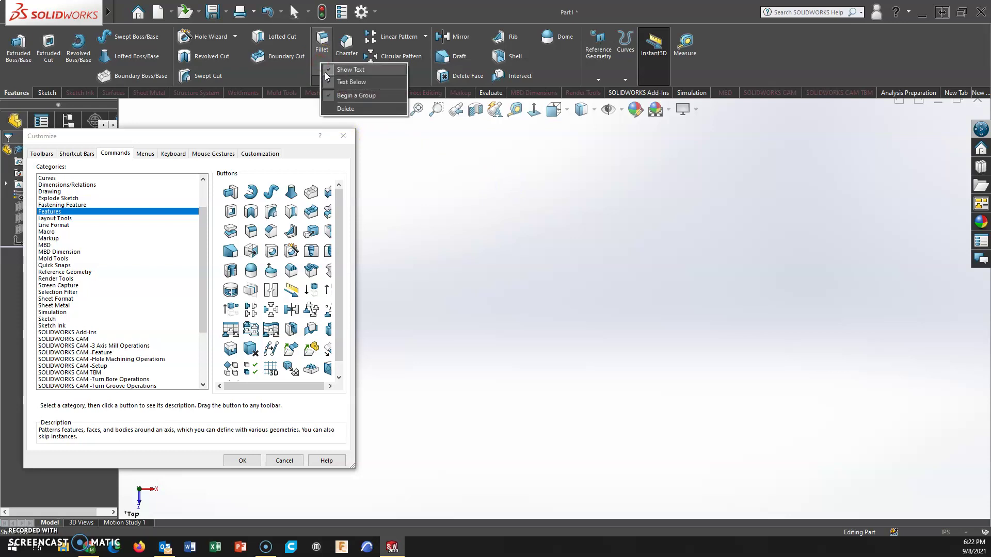
left_click(340, 110)
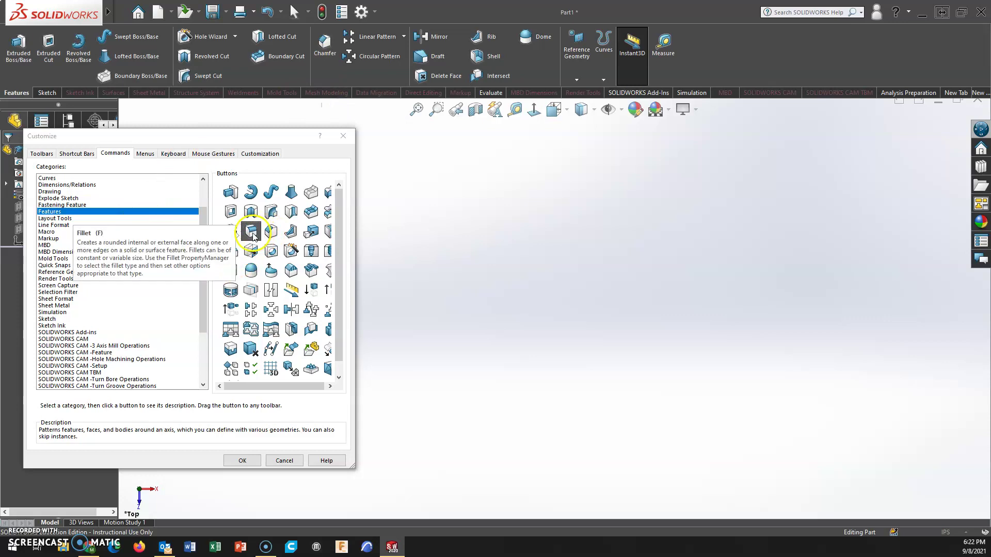
Re-add Fillet before Chamfer, move Hole Wizard beneath the pattern tools, and adjust Revolved Boss/Base display
left_click_drag(270, 231, 311, 46)
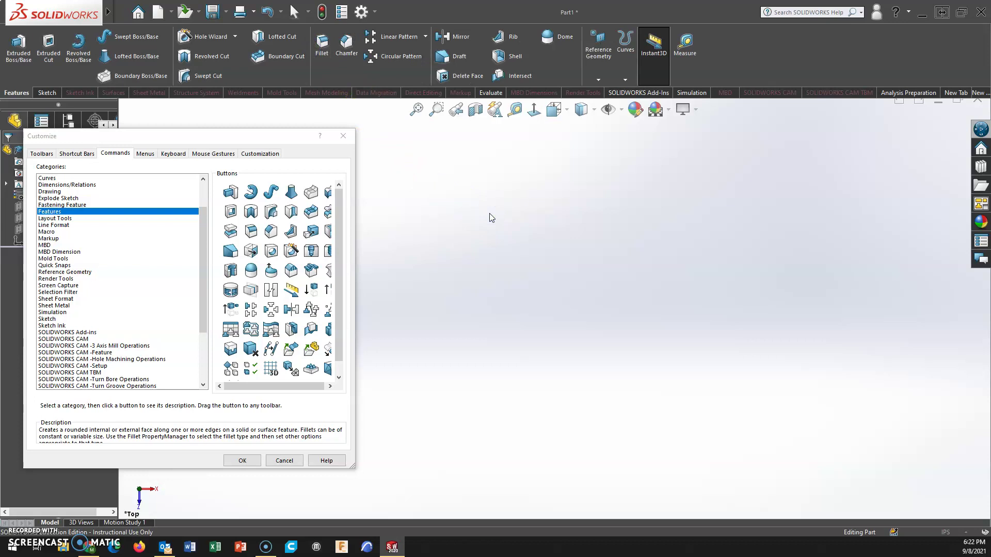
left_click_drag(237, 53, 388, 79)
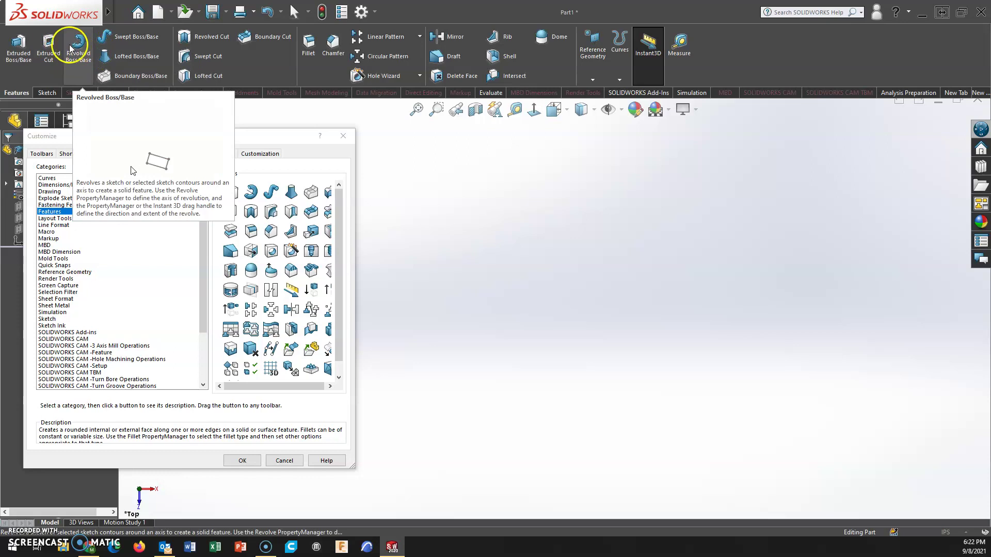
right_click(65, 39)
left_click(83, 60)
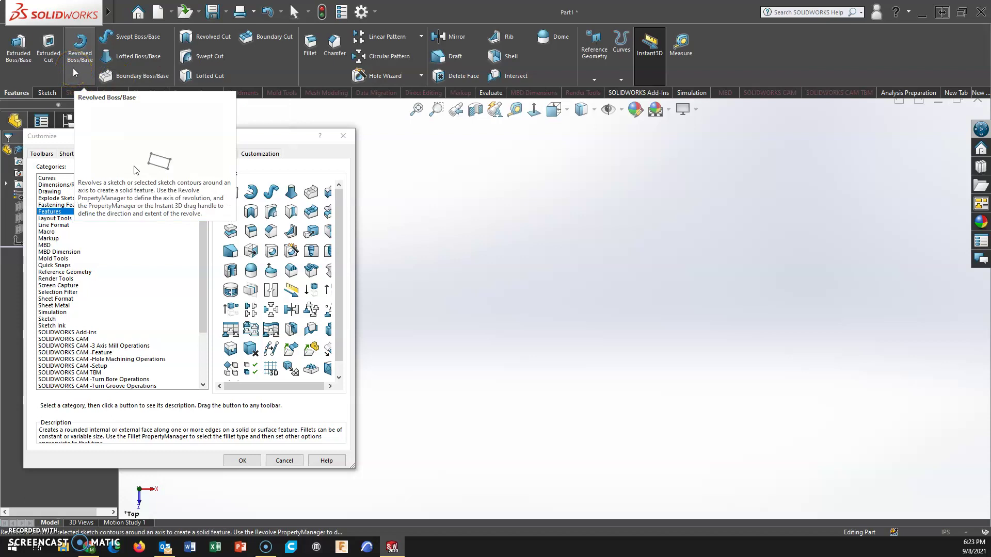
left_click(245, 462)
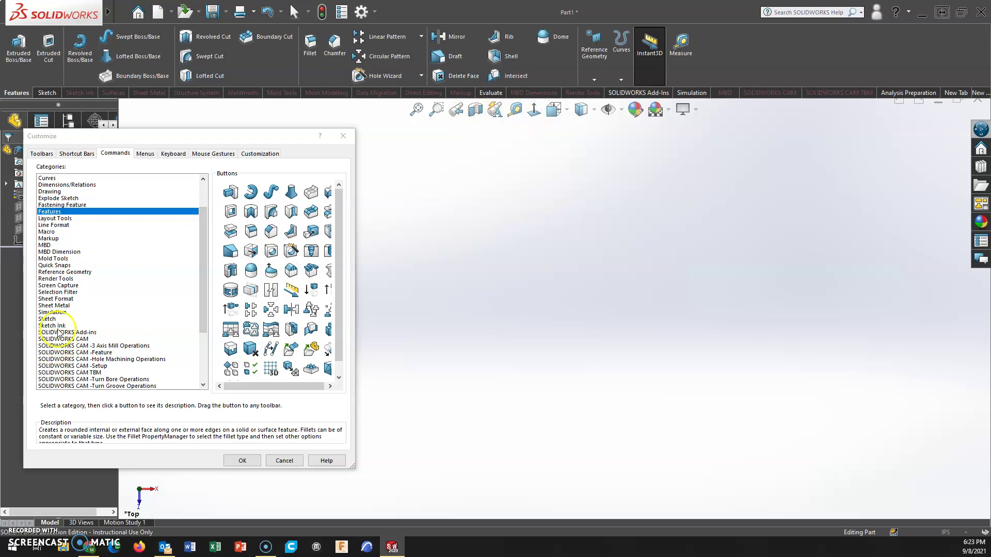
Add Normal To from Standard Views to the heads-up toolbar's right end, then remove Previous View
scroll(52, 243, "down", 4)
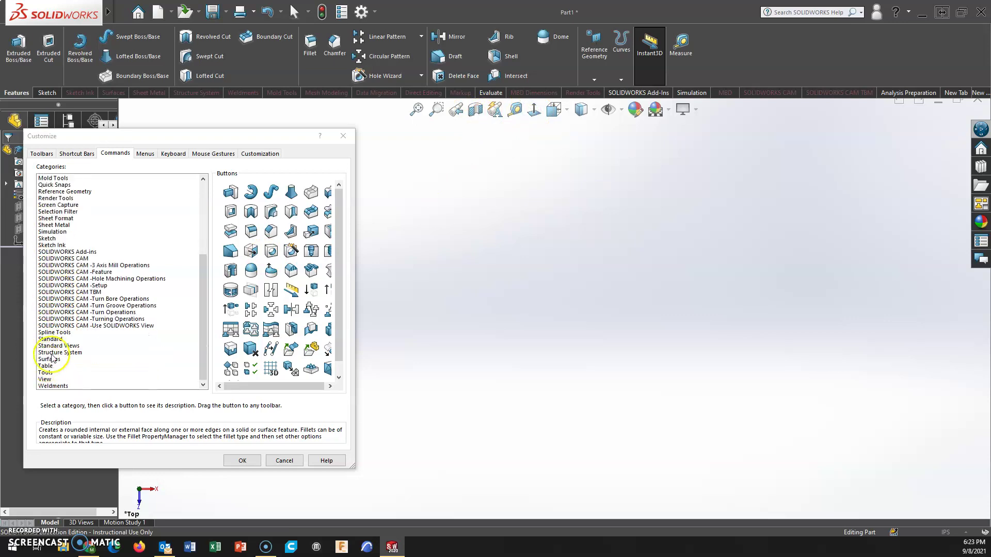
left_click(57, 346)
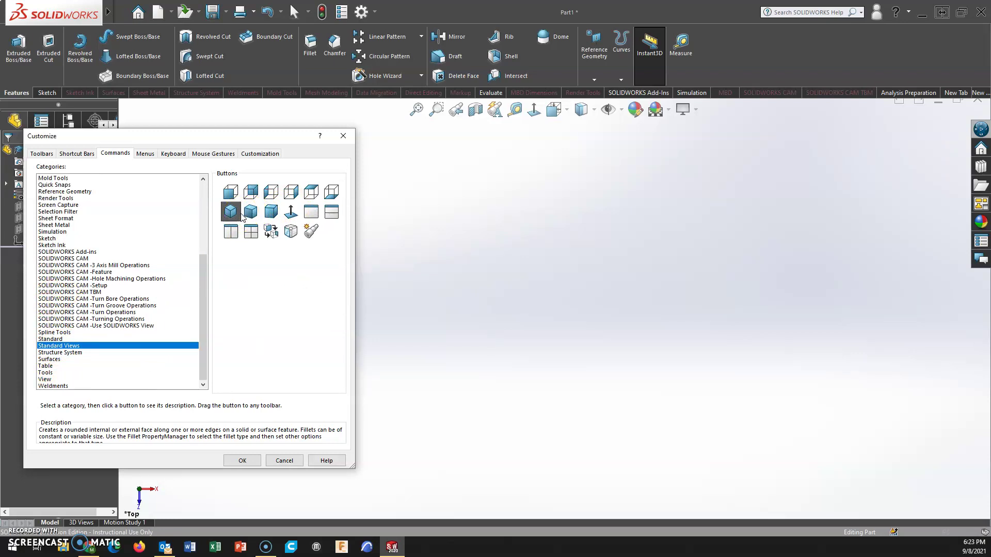
left_click_drag(291, 212, 525, 111)
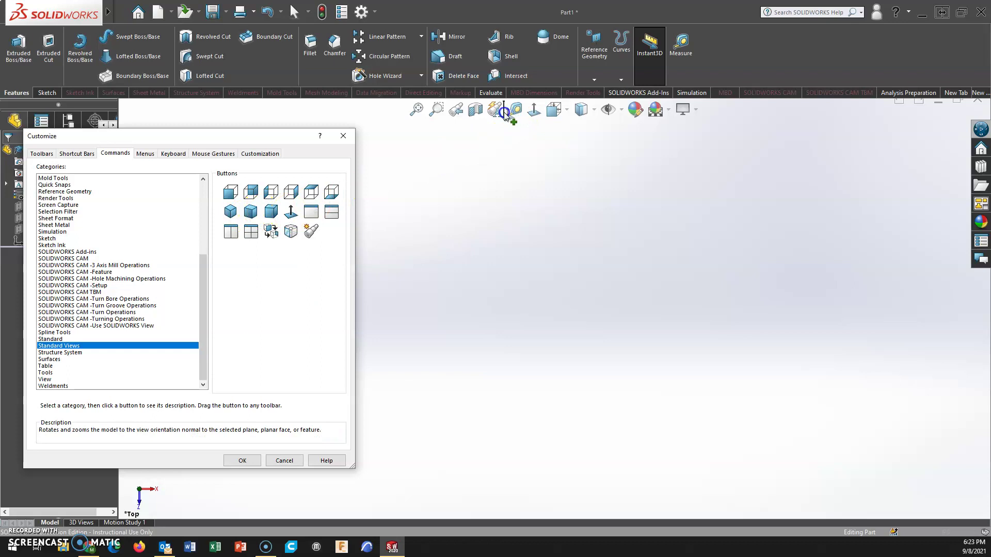
left_click_drag(505, 114, 505, 114)
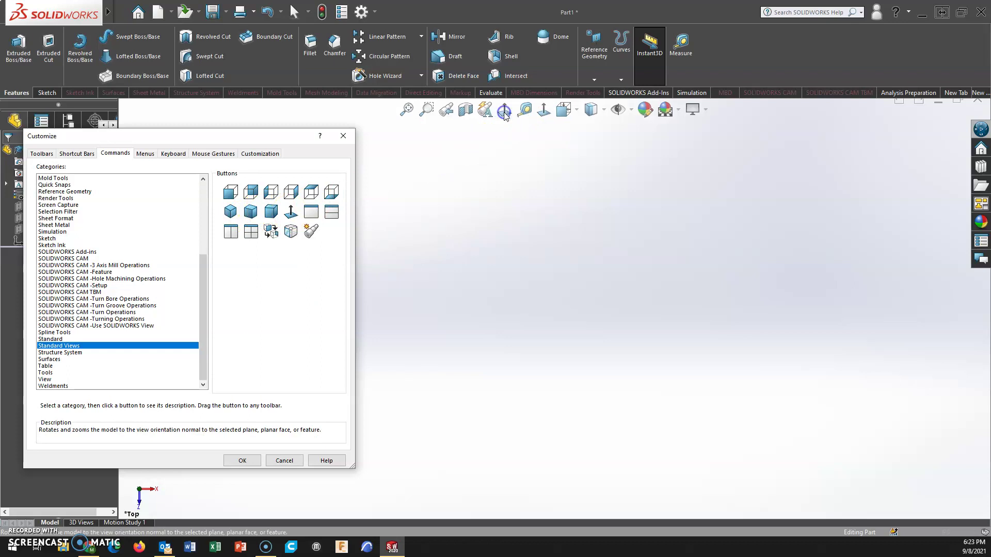
left_click_drag(394, 113, 540, 128)
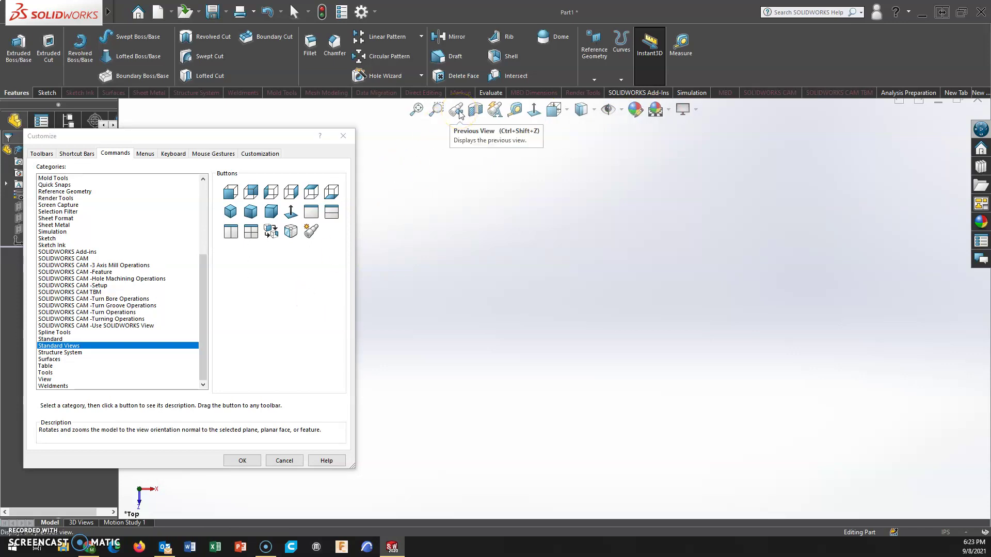
left_click_drag(461, 113, 485, 111)
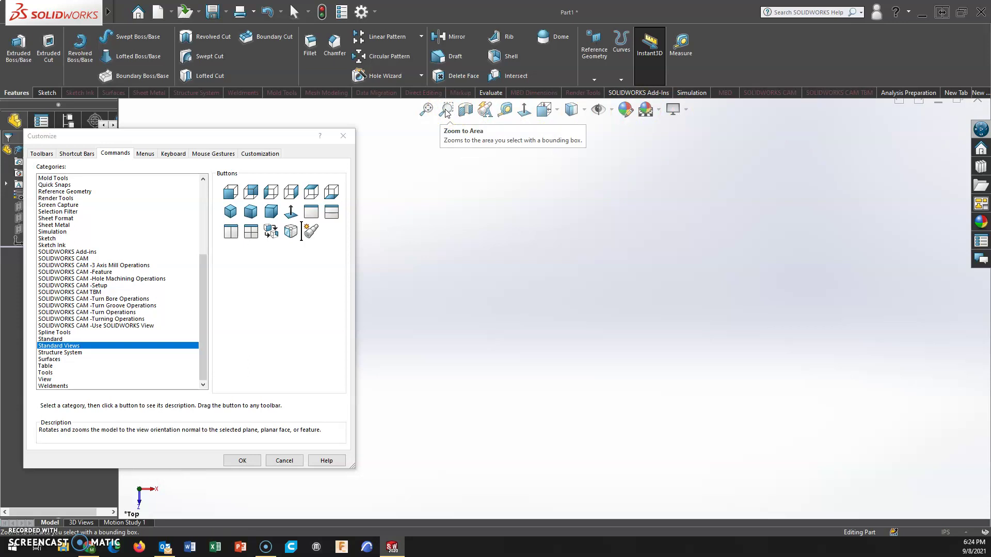
Drag Measure off the heads-up view toolbar, then browse the Customize command categories
left_click(506, 109)
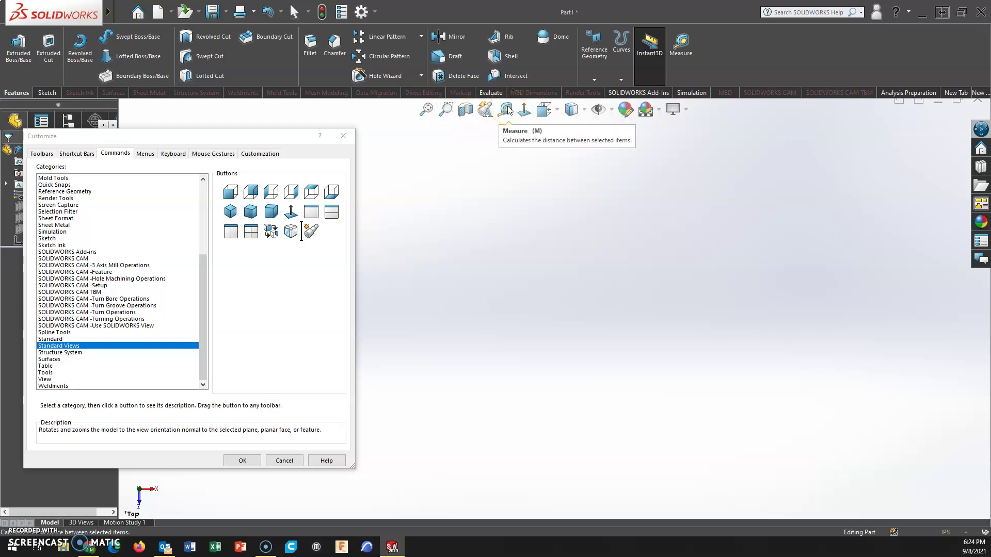
left_click_drag(508, 109, 252, 282)
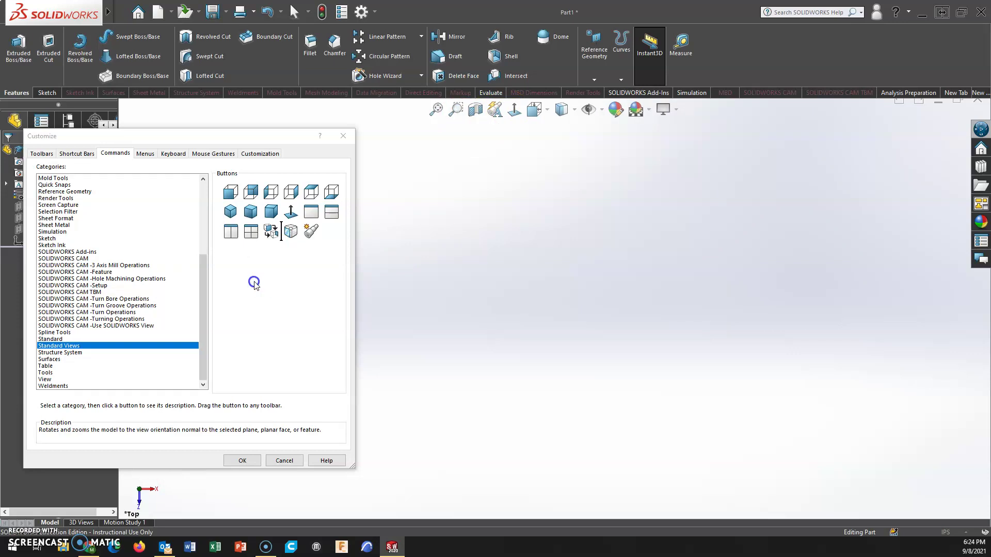
left_click(51, 339)
scroll(74, 334, "up", 3)
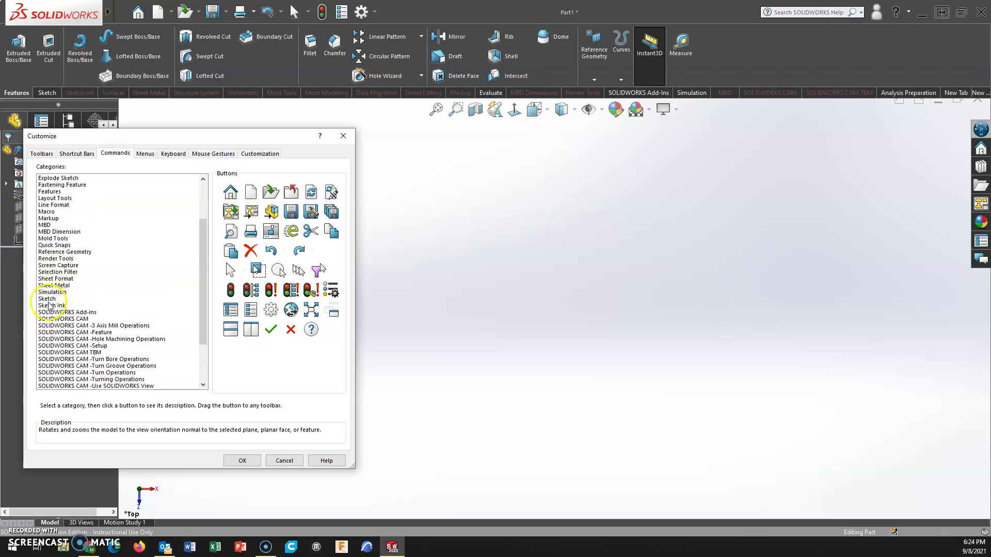
left_click(51, 252)
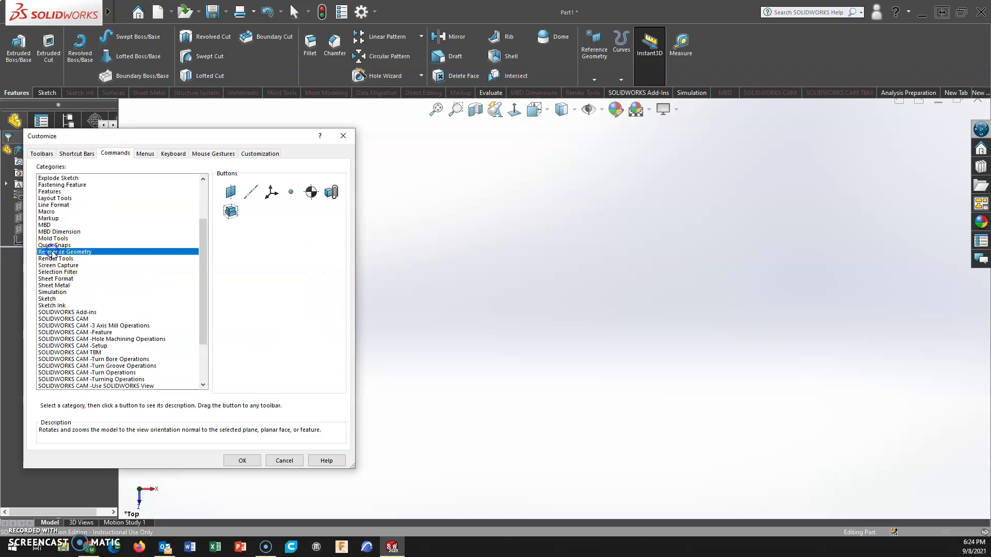
left_click(51, 220)
scroll(54, 221, "up", 1)
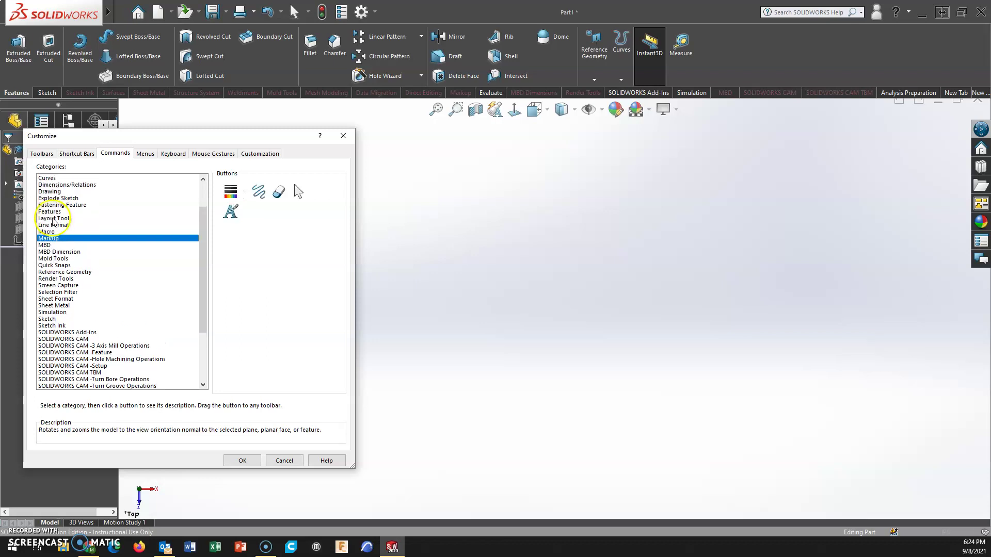
left_click(50, 212)
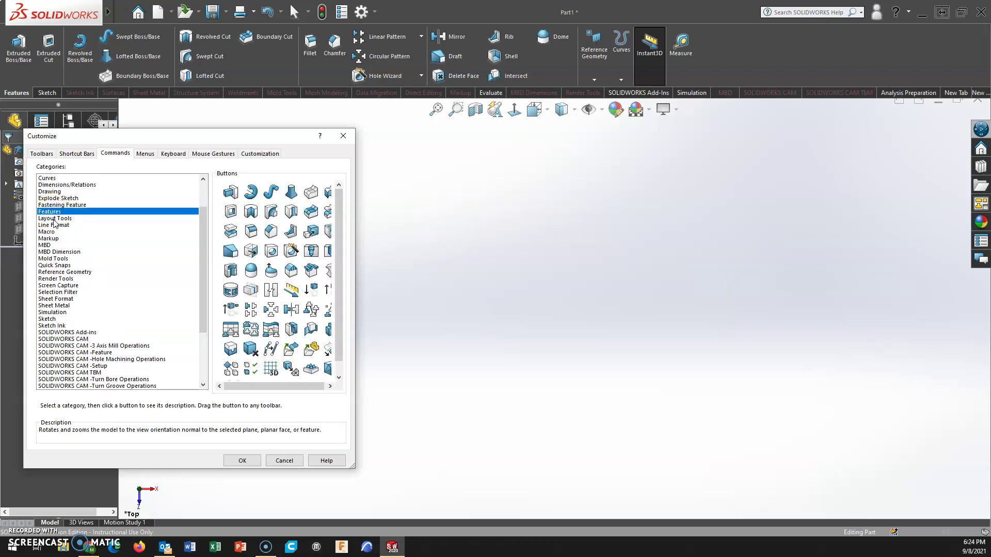
left_click(54, 219)
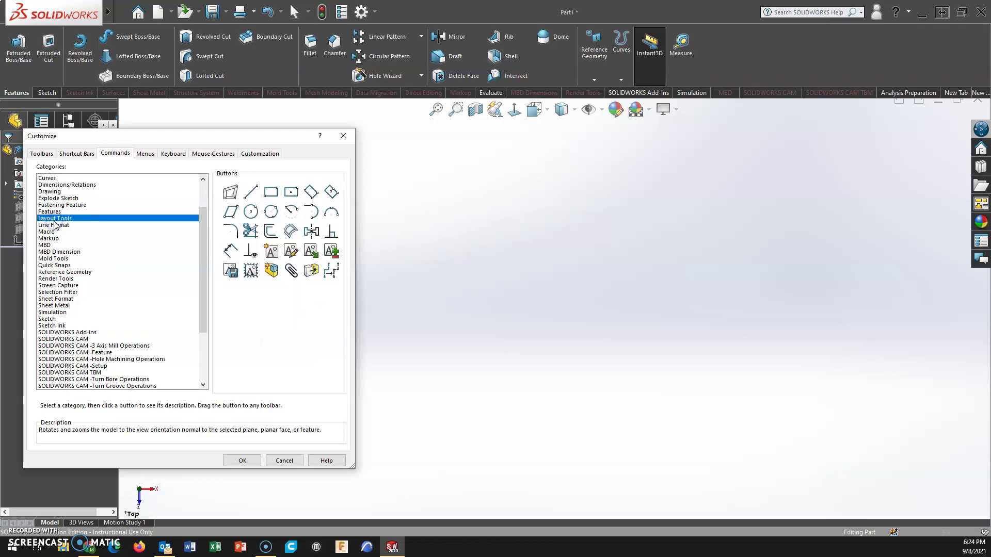
left_click(52, 192)
left_click(51, 179)
Put Measure from the Tools category back onto the heads-up view toolbar
scroll(54, 196, "up", 2)
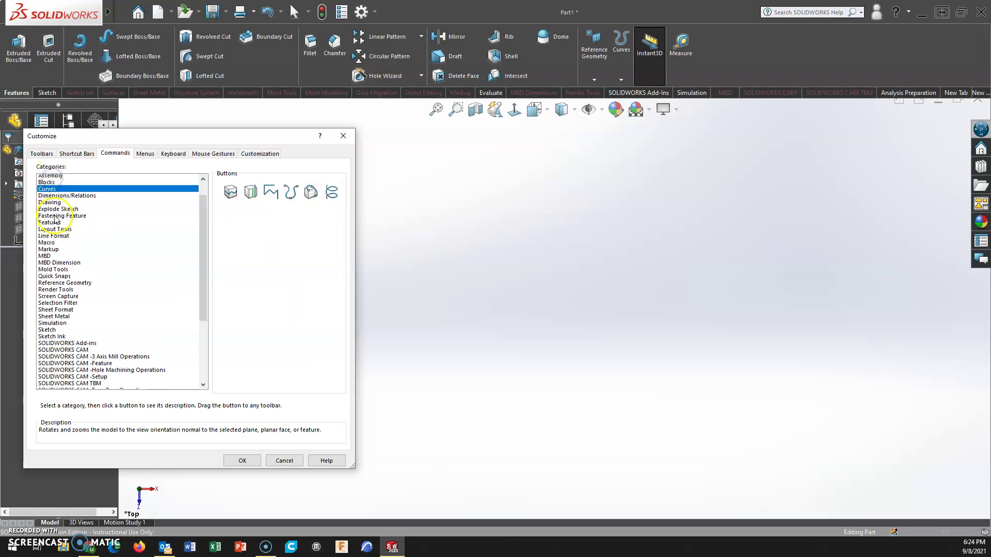
scroll(57, 206, "down", 4)
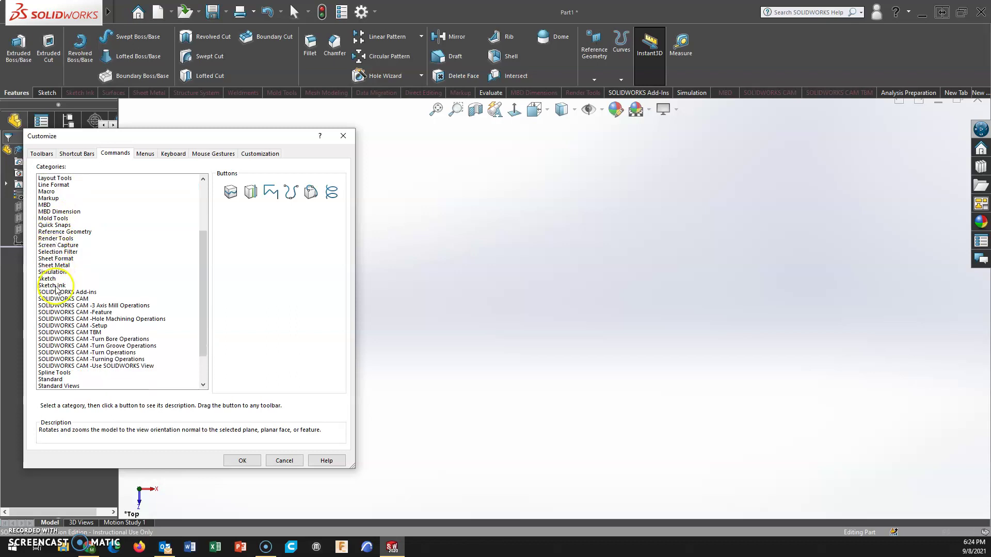
scroll(65, 272, "down", 2)
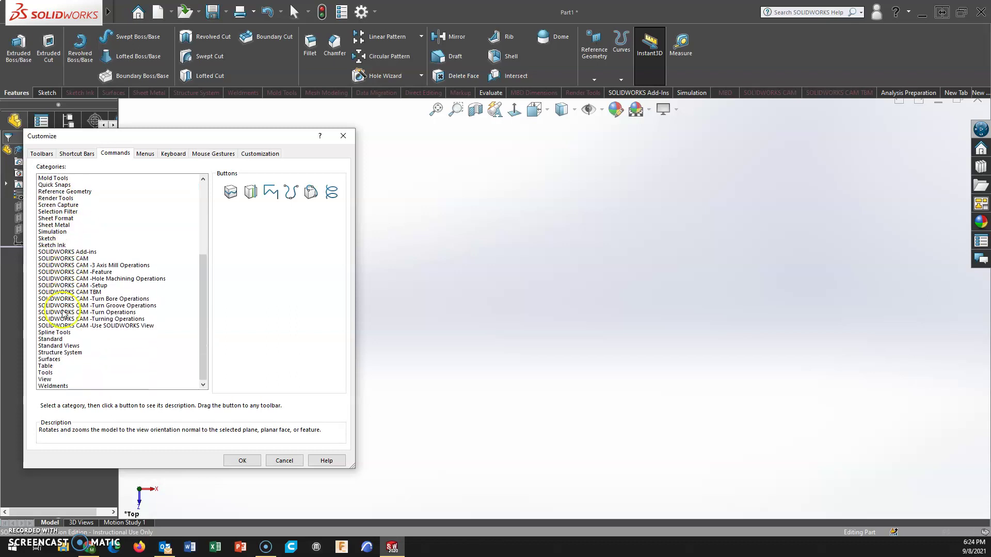
left_click(63, 339)
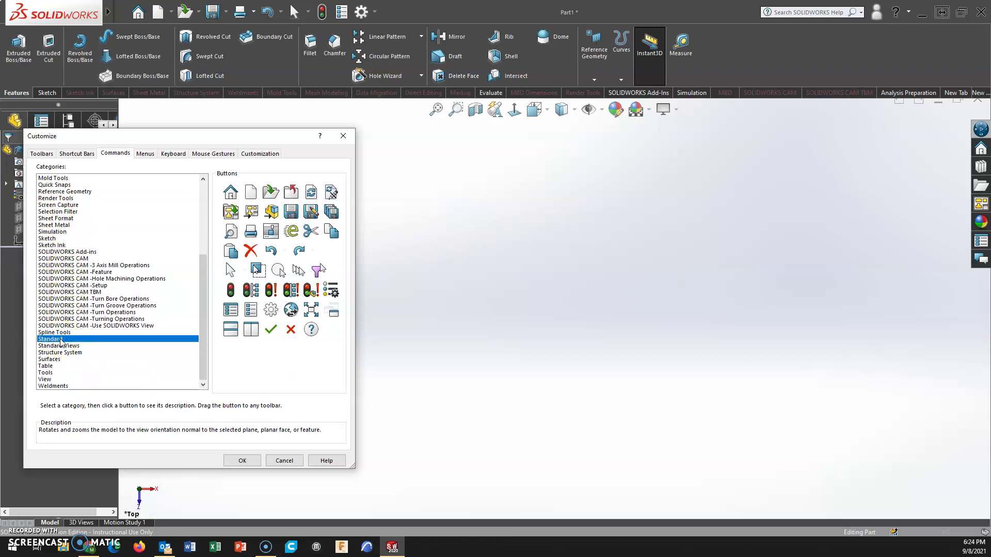
left_click(61, 346)
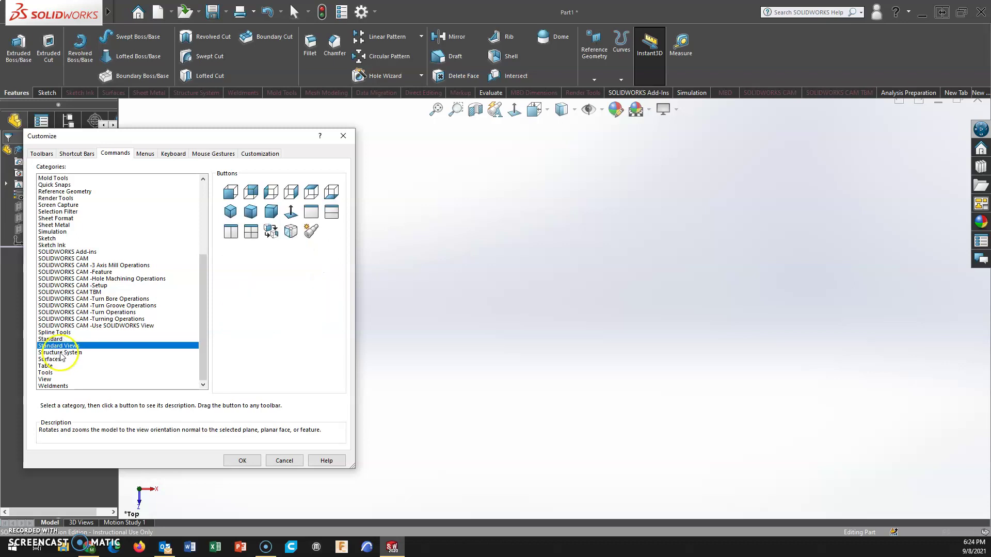
left_click(49, 372)
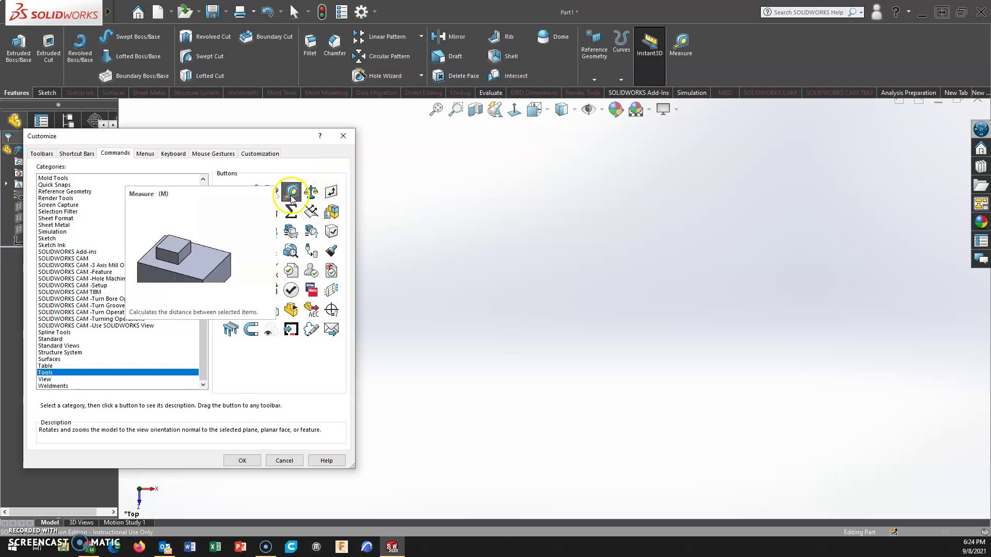
left_click_drag(292, 192, 505, 110)
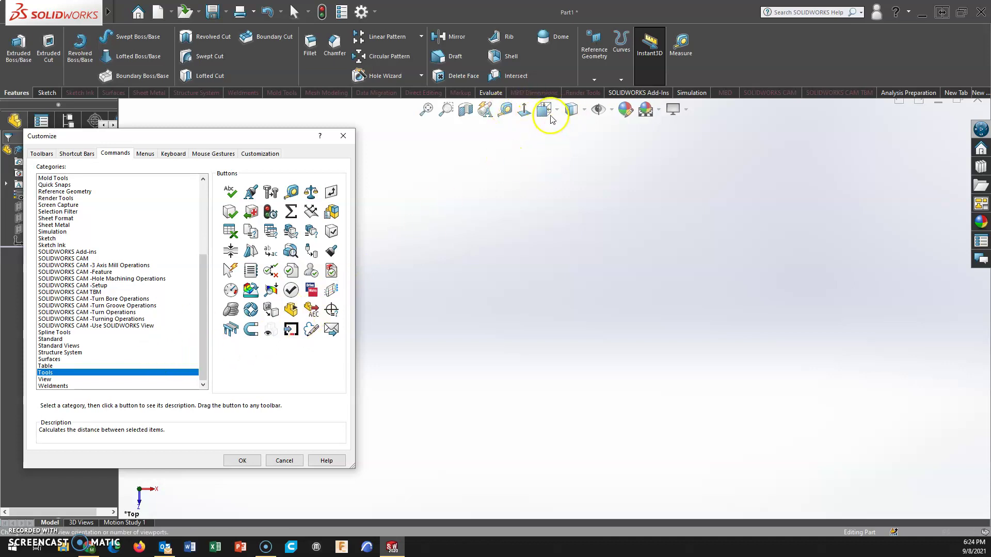
Add the Isometric button from Standard Views to the heads-up view toolbar
left_click(45, 379)
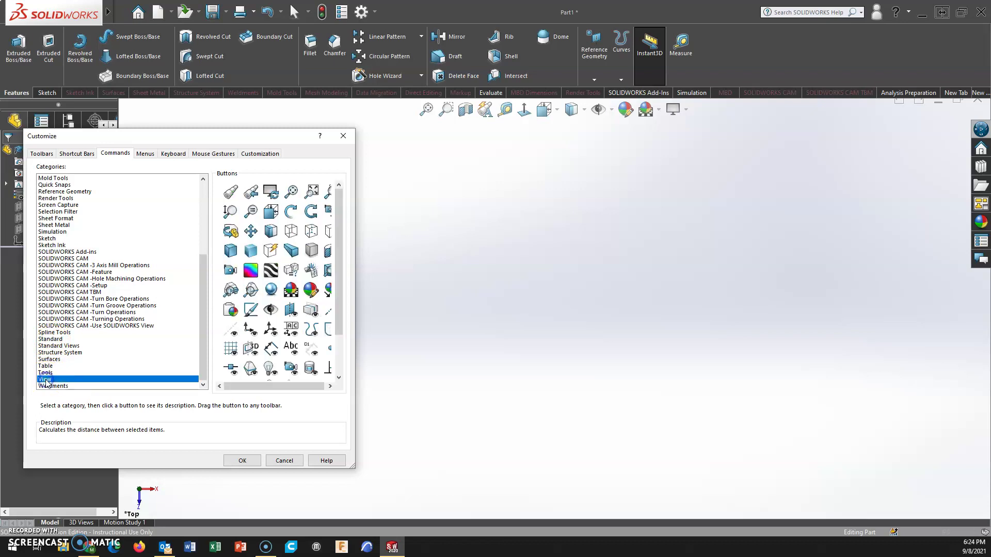
left_click(51, 339)
left_click(55, 345)
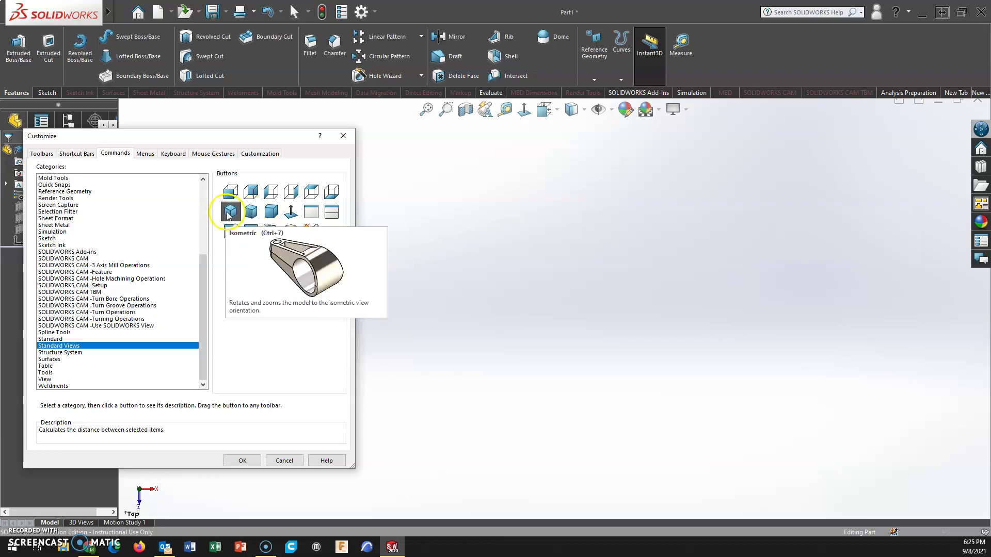
left_click_drag(229, 215, 534, 114)
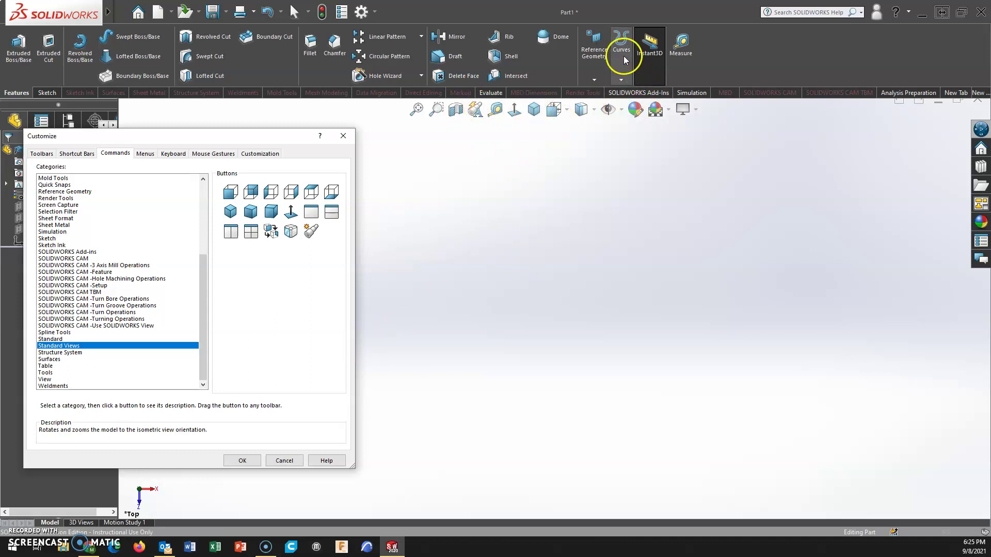
Place Center Rectangle from the Sketch command category on the Sketch tab beside Slot
left_click(46, 93)
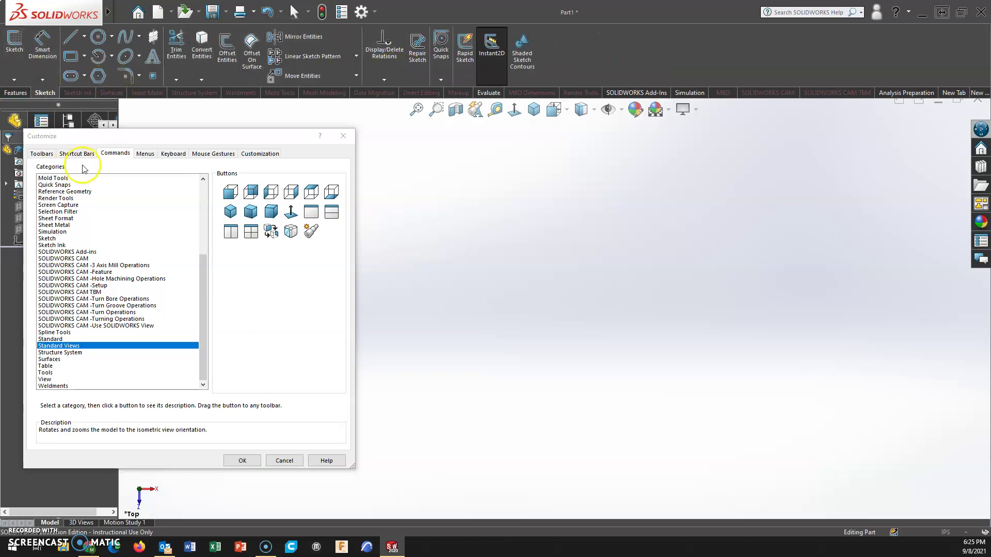
left_click(47, 238)
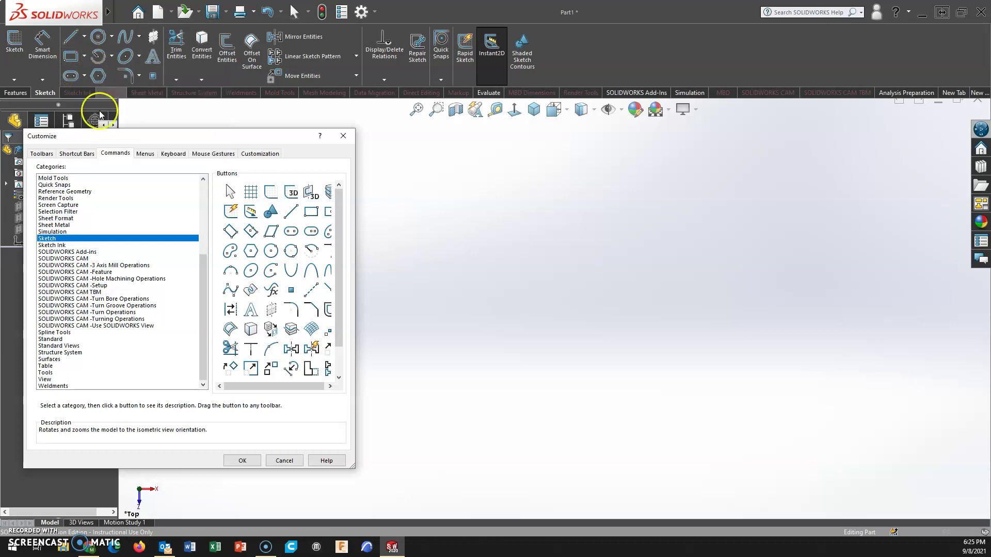
left_click_drag(233, 236, 72, 75)
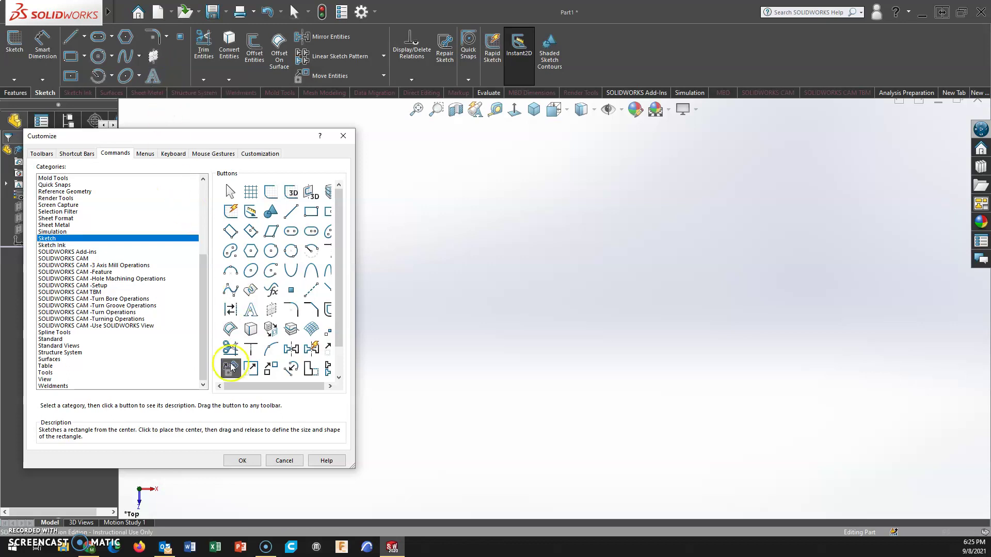
left_click_drag(341, 284, 341, 264)
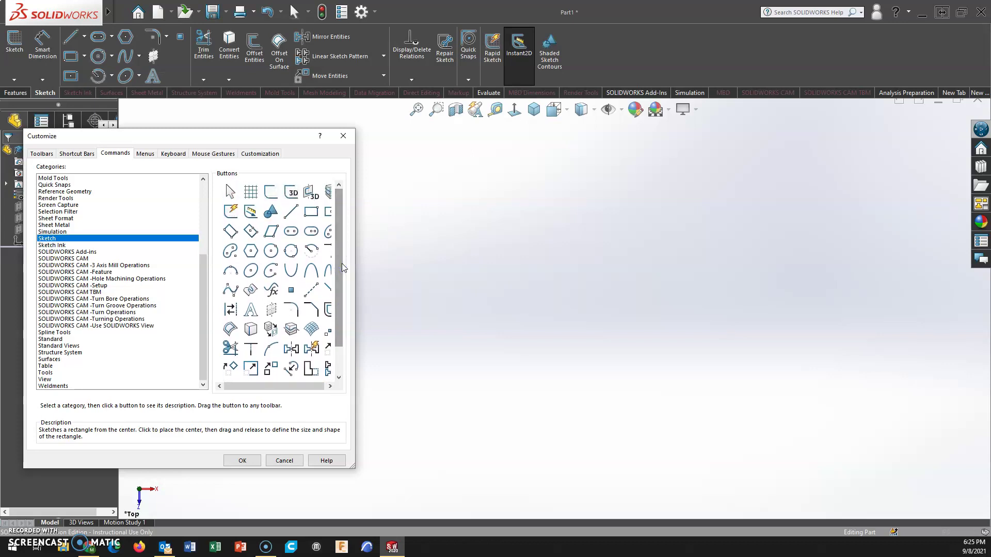